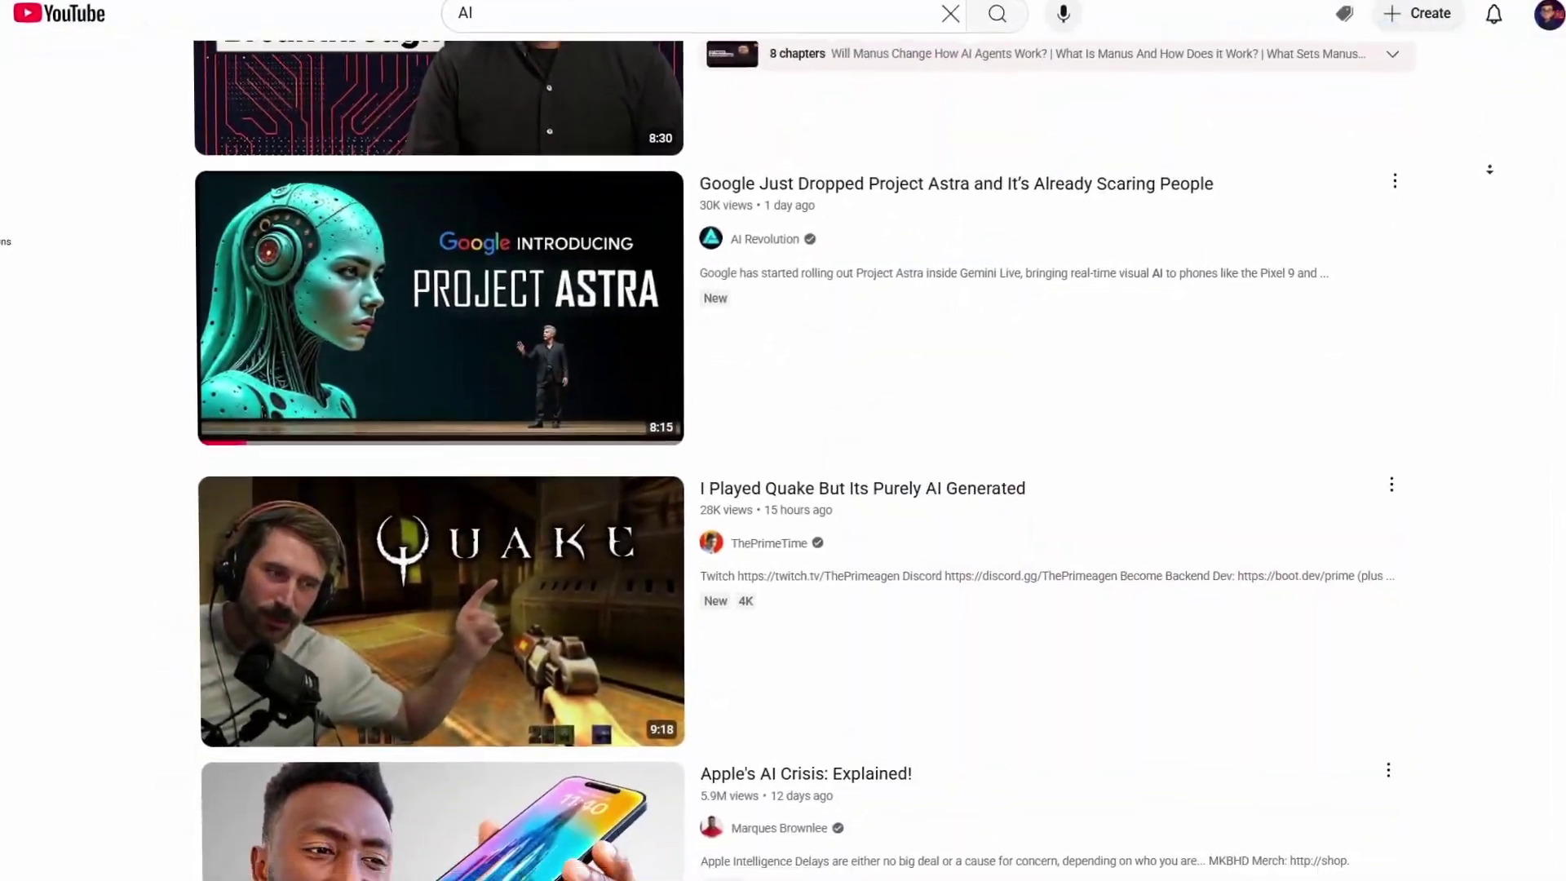
Scroll down the ComfyOnline homepage and reset the browser zoom to 100%.
scroll(783, 457, down, 1)
scroll(783, 457, down, 3)
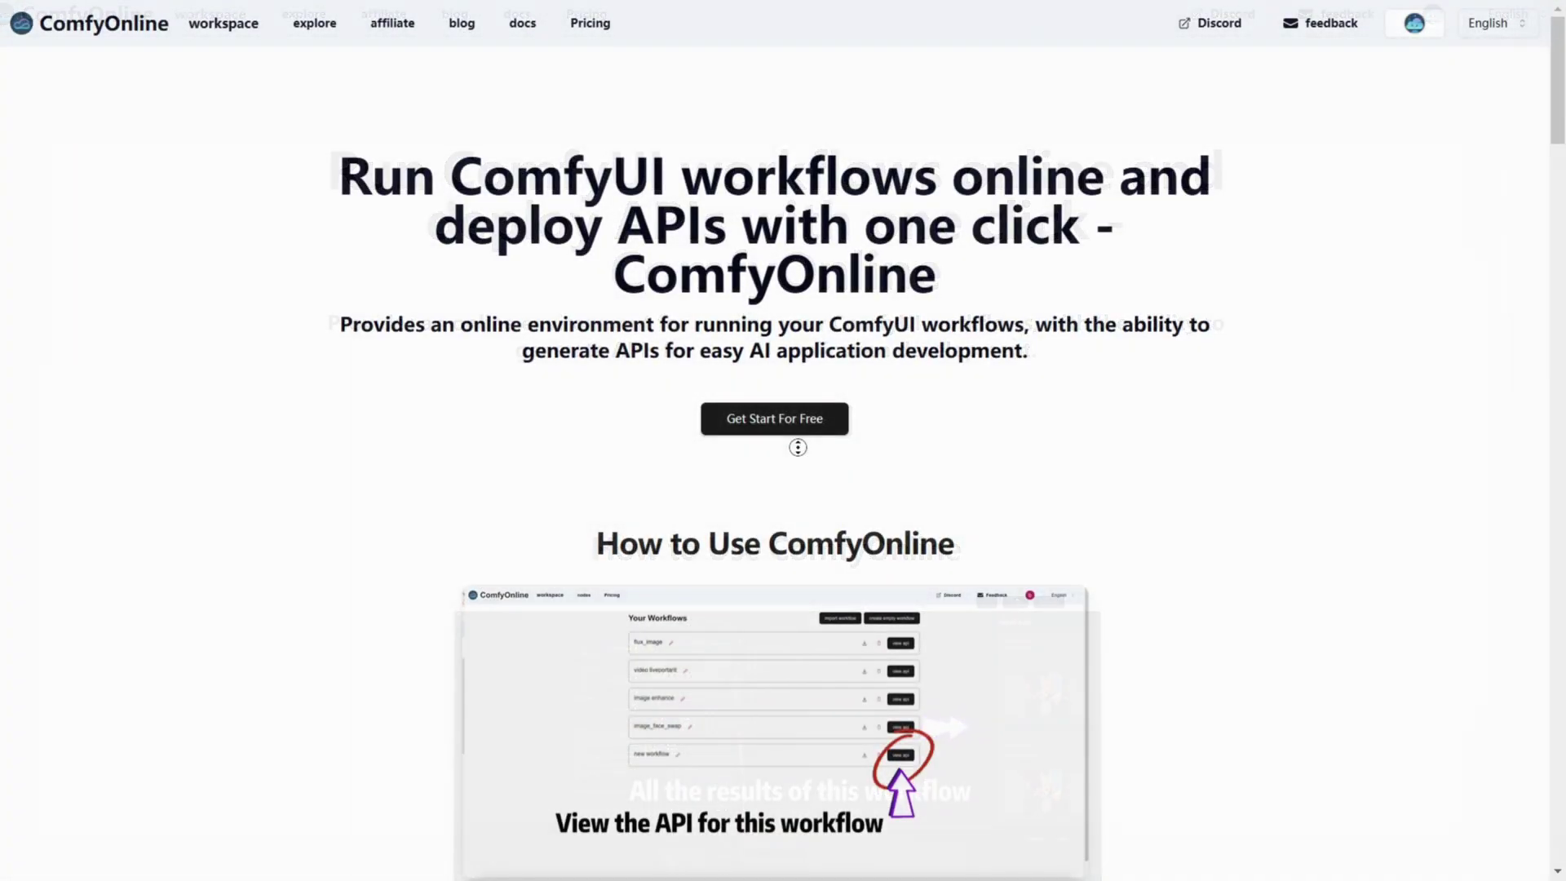
scroll(797, 444, down, 2)
scroll(796, 471, down, 5)
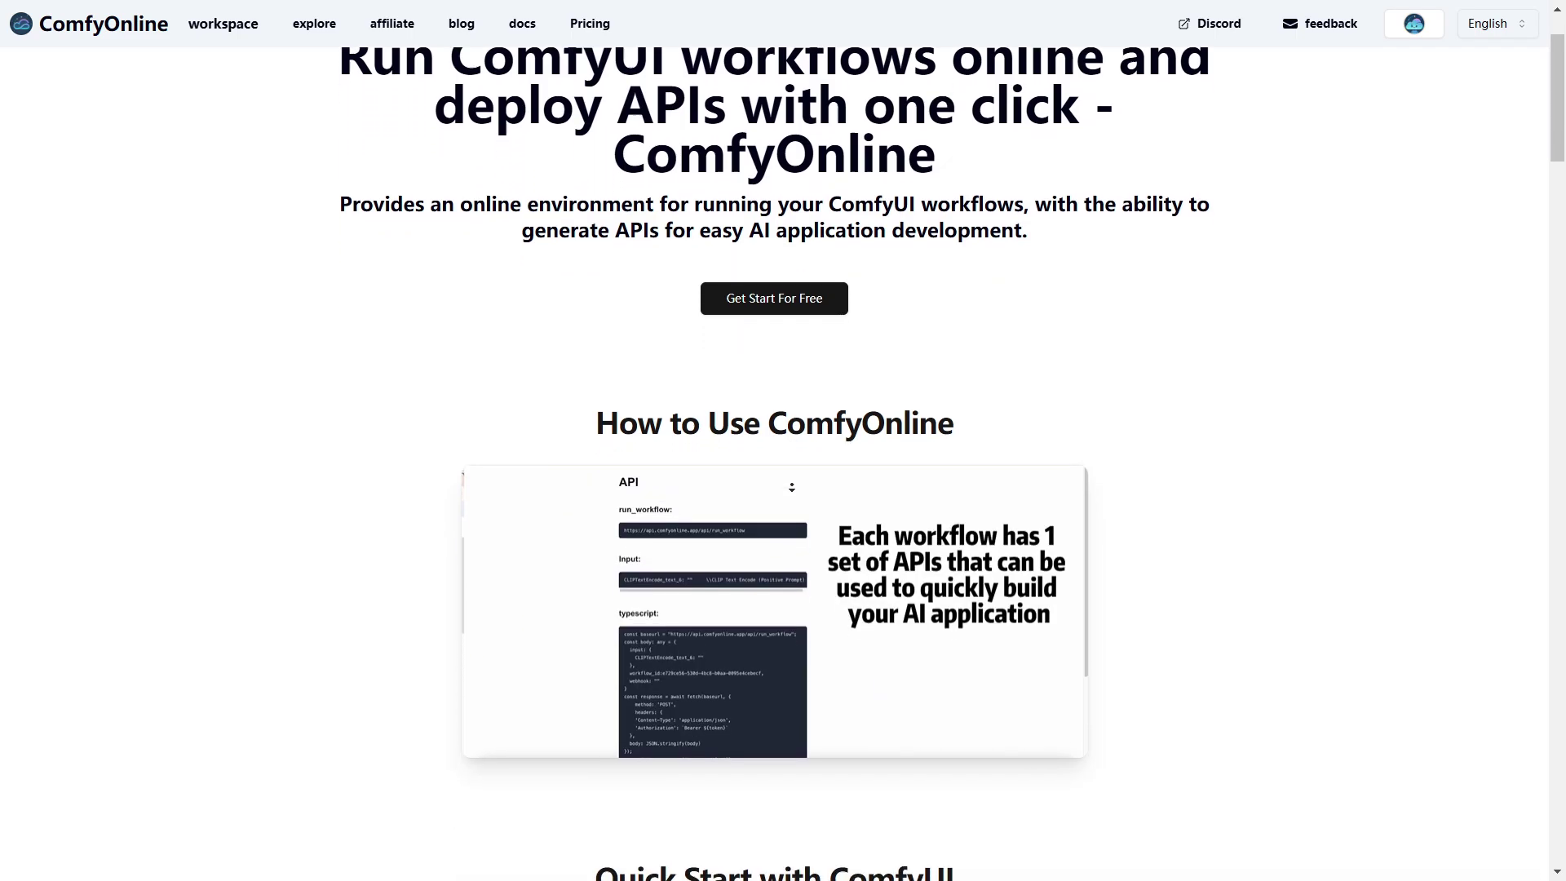
scroll(625, 577, down, 3)
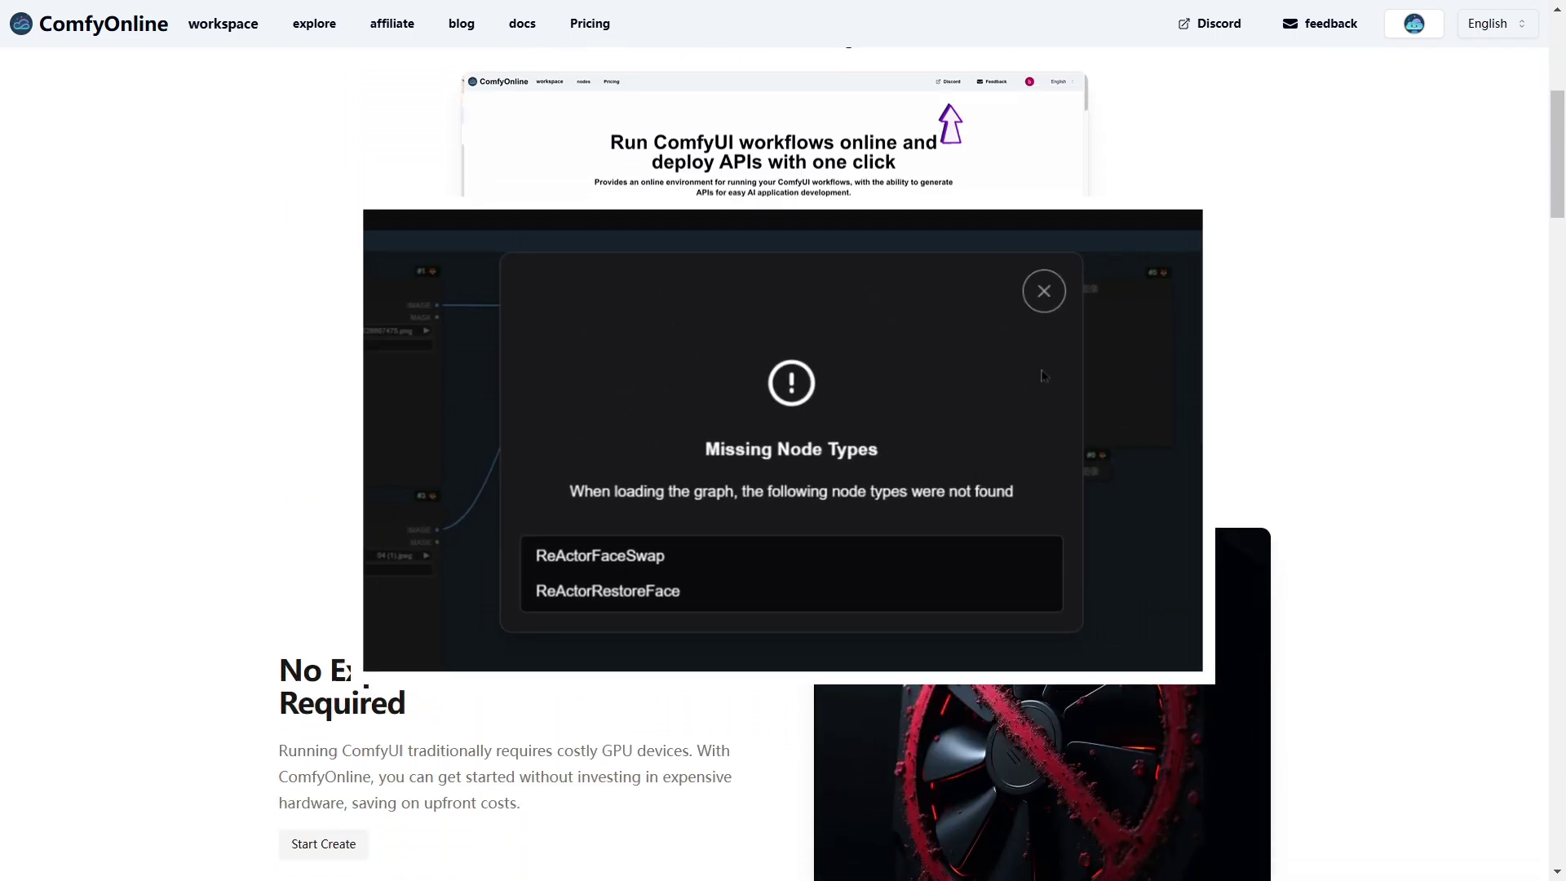
key(ctrl+0)
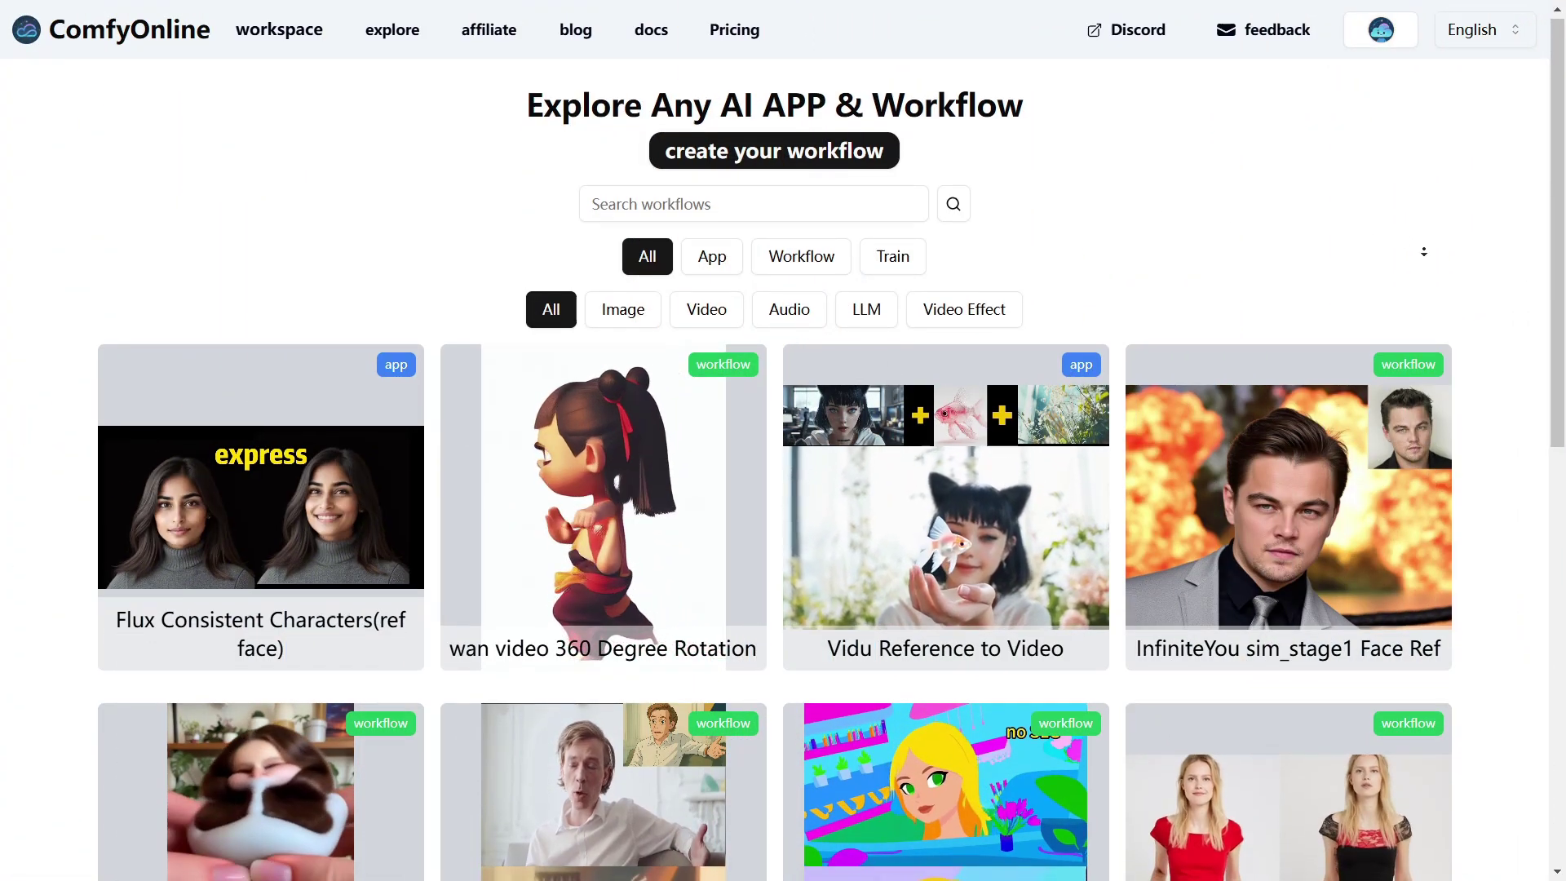
Scroll down through the Explore gallery of AI apps and workflows.
scroll(1423, 252, down, 4)
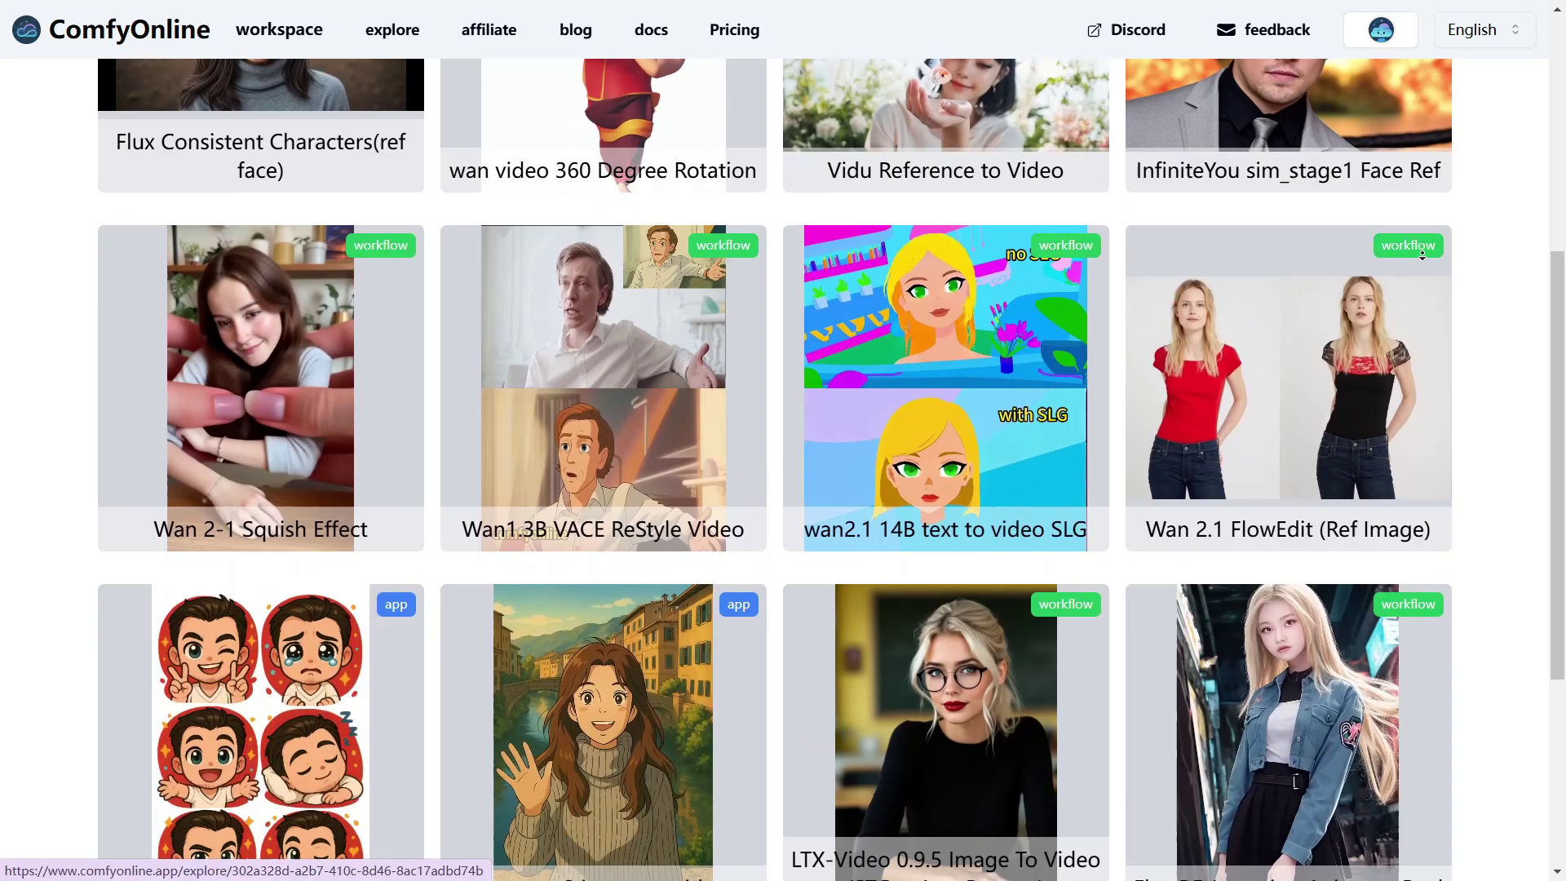
scroll(1423, 254, down, 3)
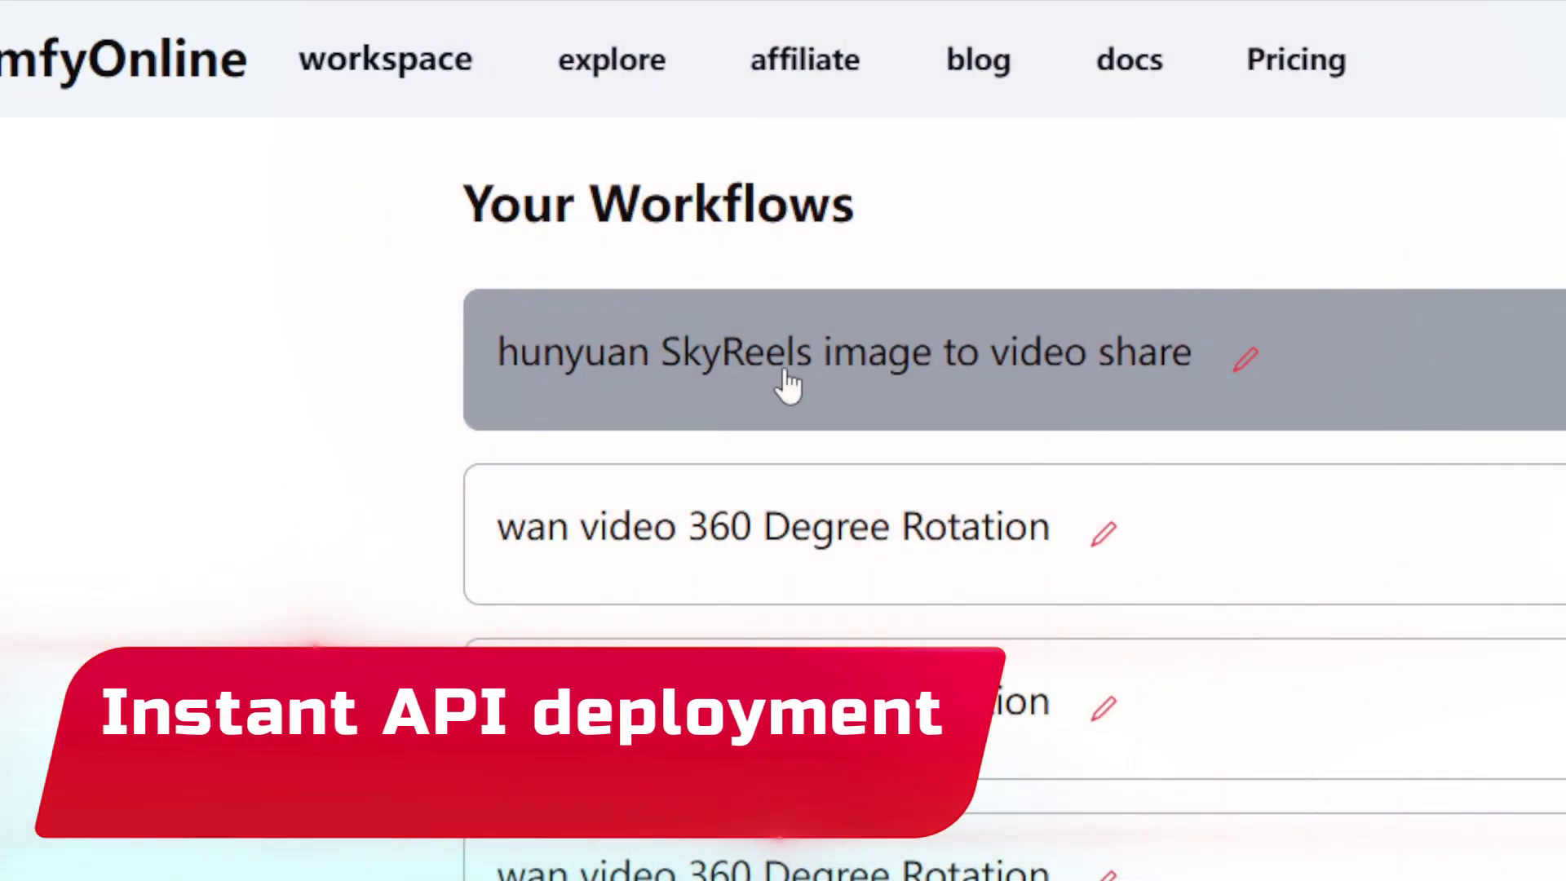
Open the hunyuan SkyReels image to video share workflow and zoom onto its Load Image node.
click(480, 193)
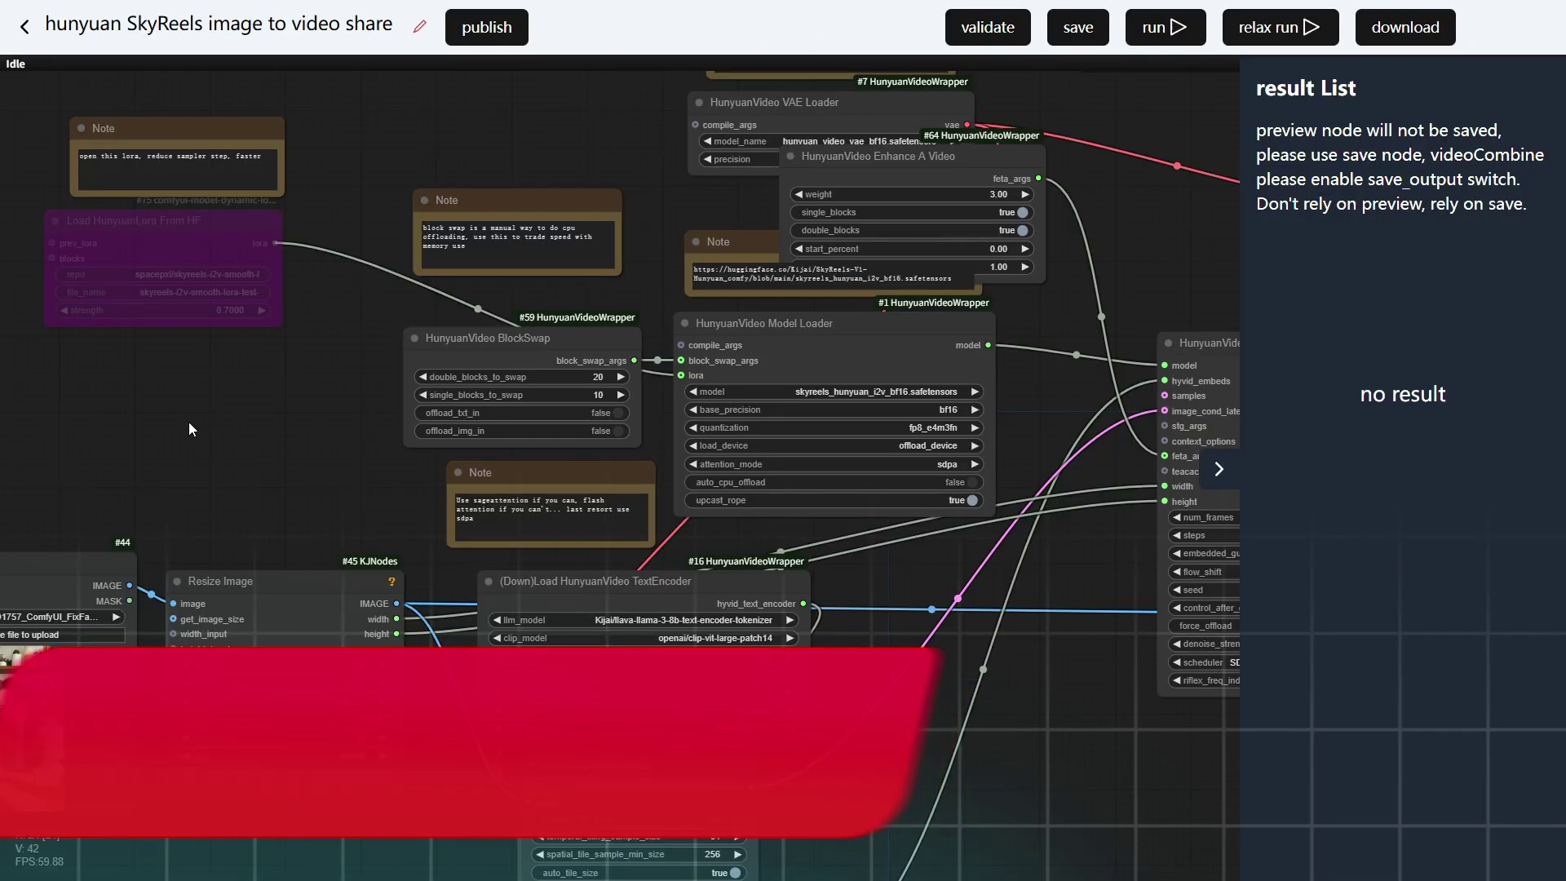
scroll(165, 424, down, 2)
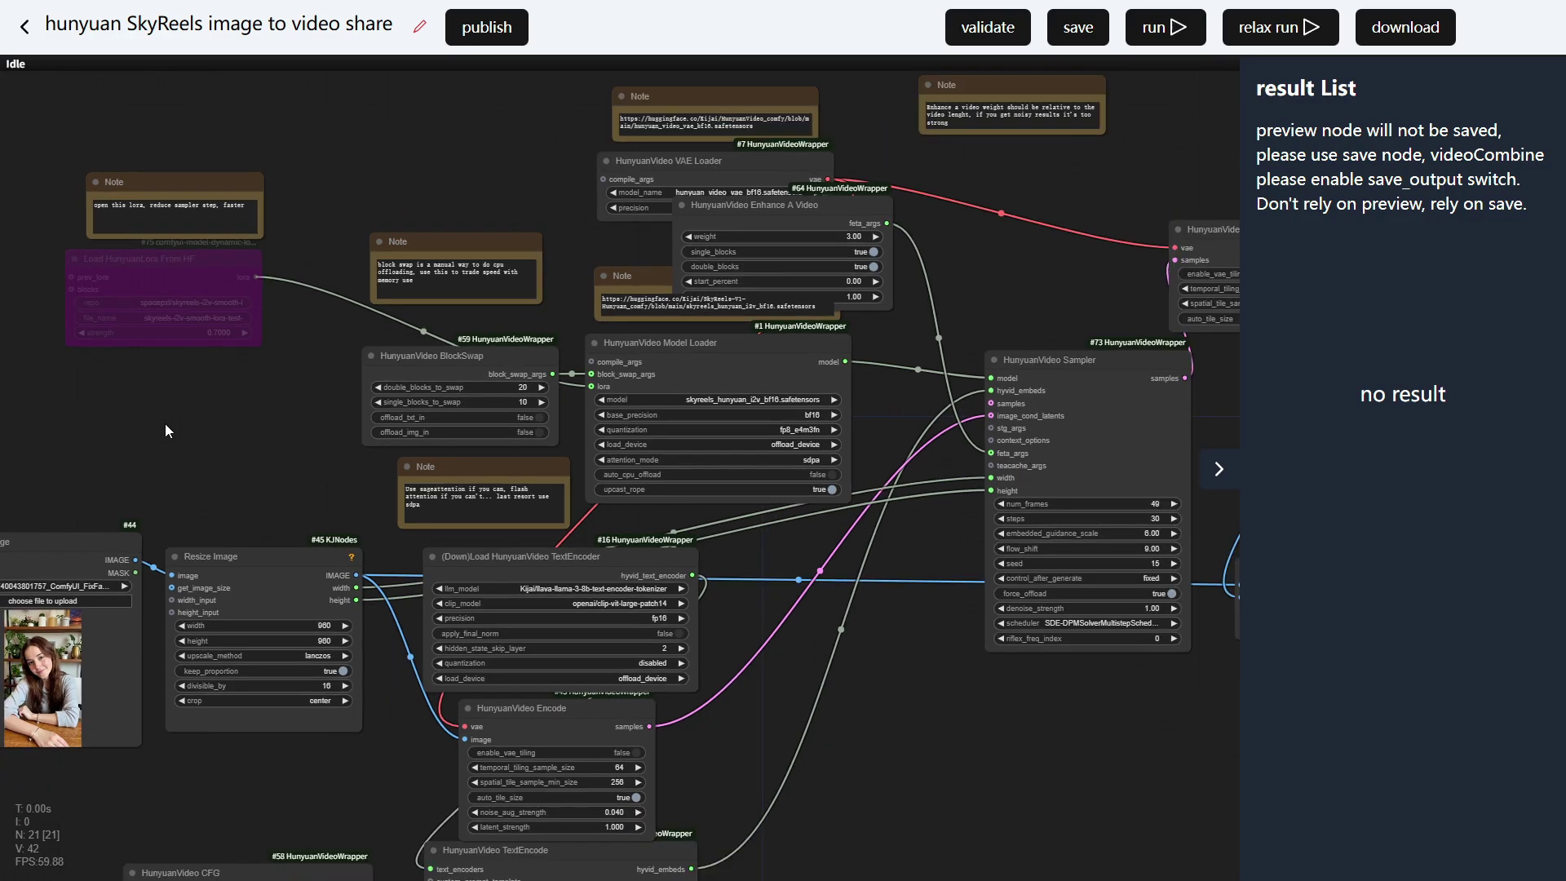
drag(150, 423, 552, 158)
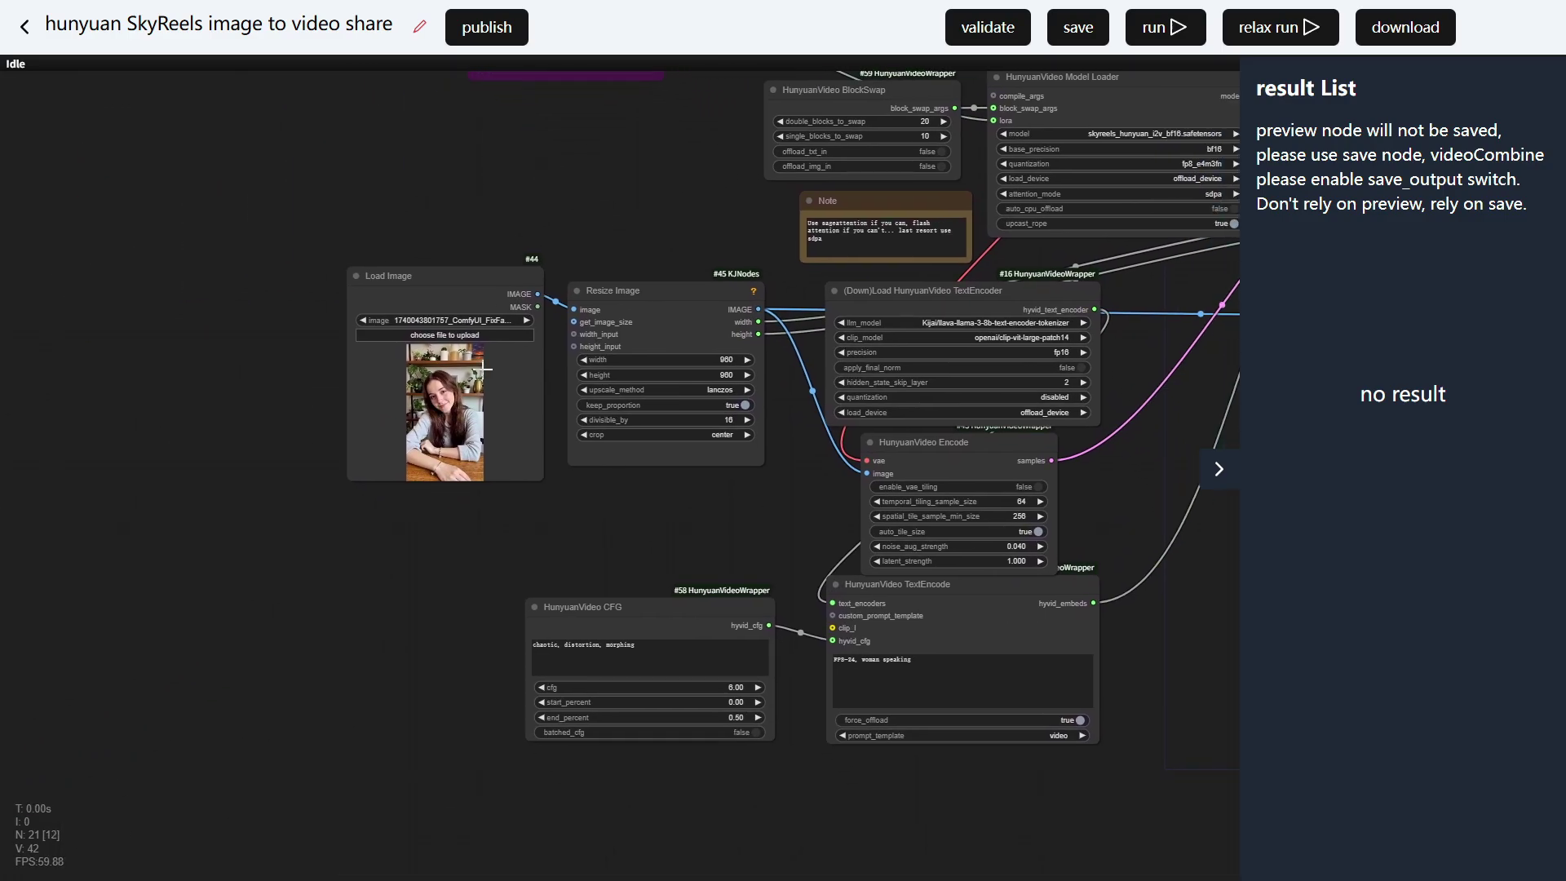
scroll(471, 389, up, 8)
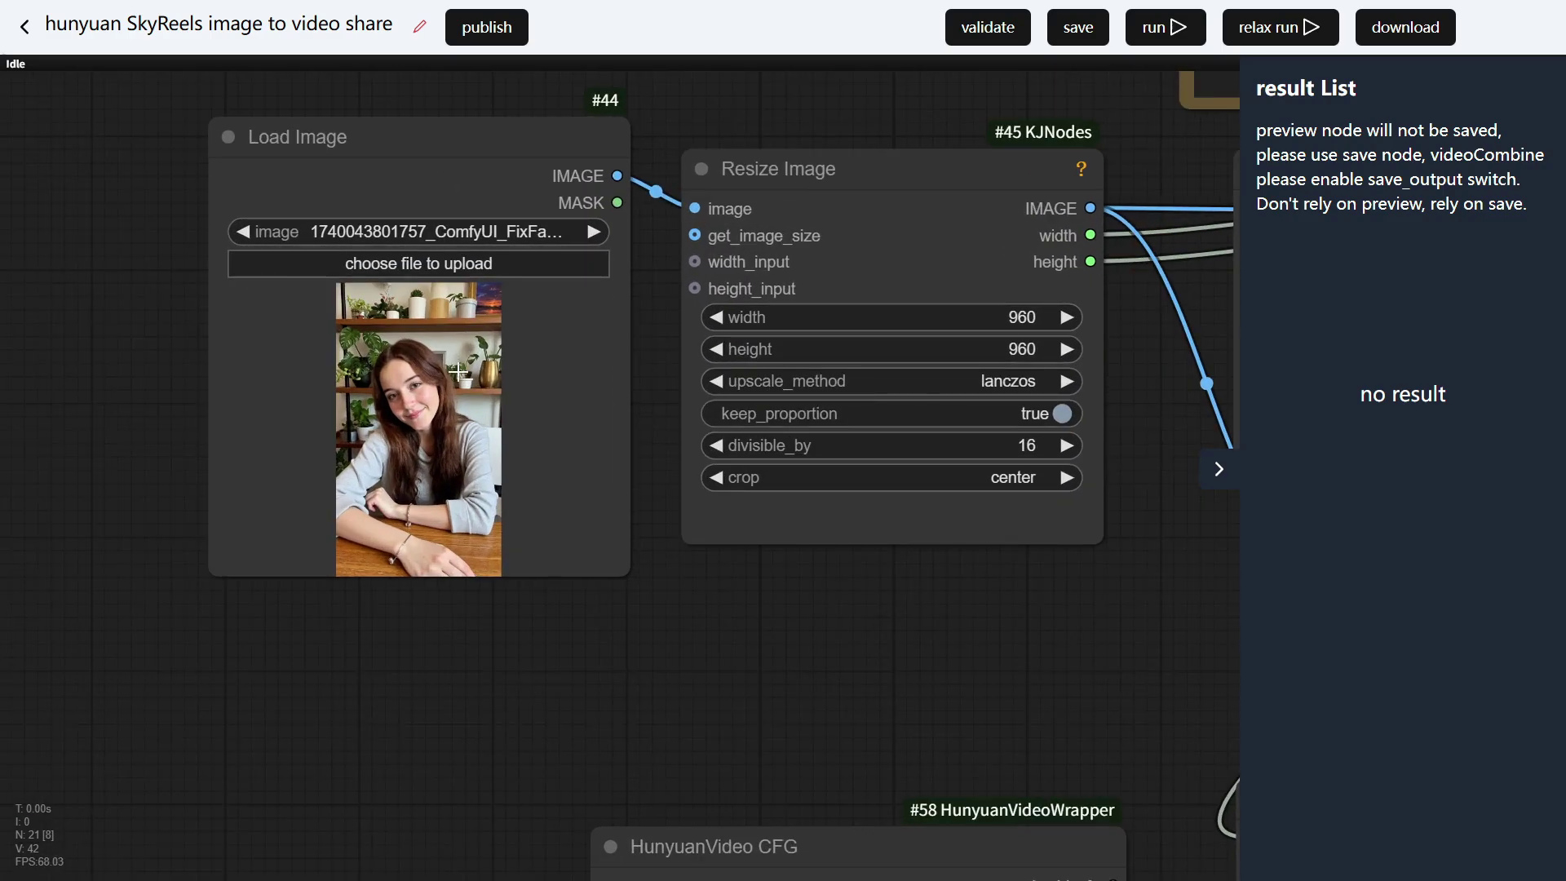
scroll(458, 372, up, 3)
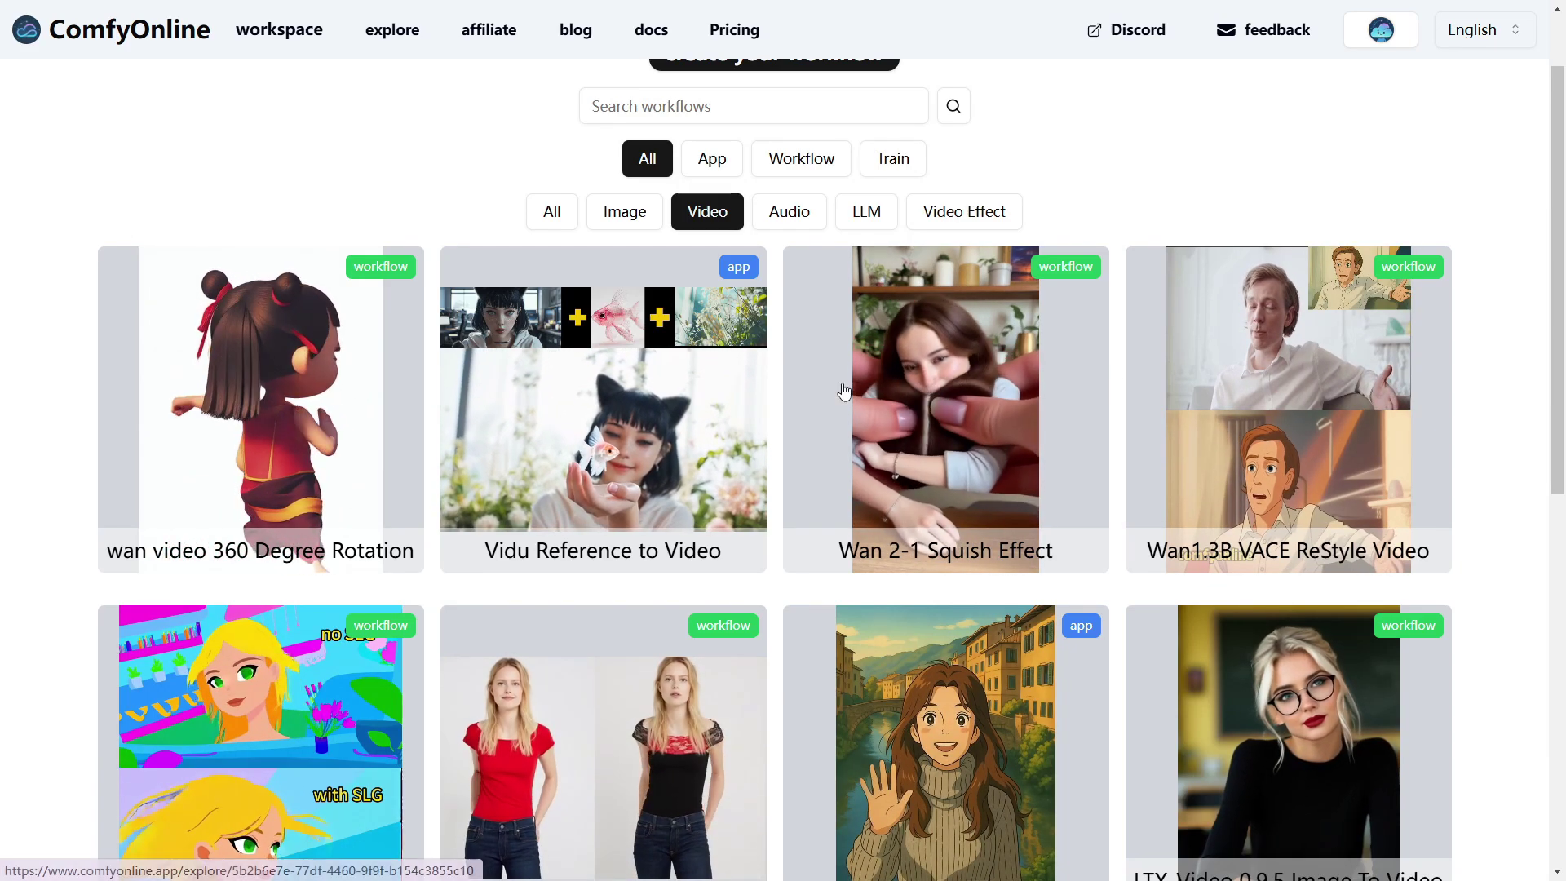
Scroll down through the Video workflows gallery.
scroll(844, 392, down, 1)
scroll(844, 393, down, 6)
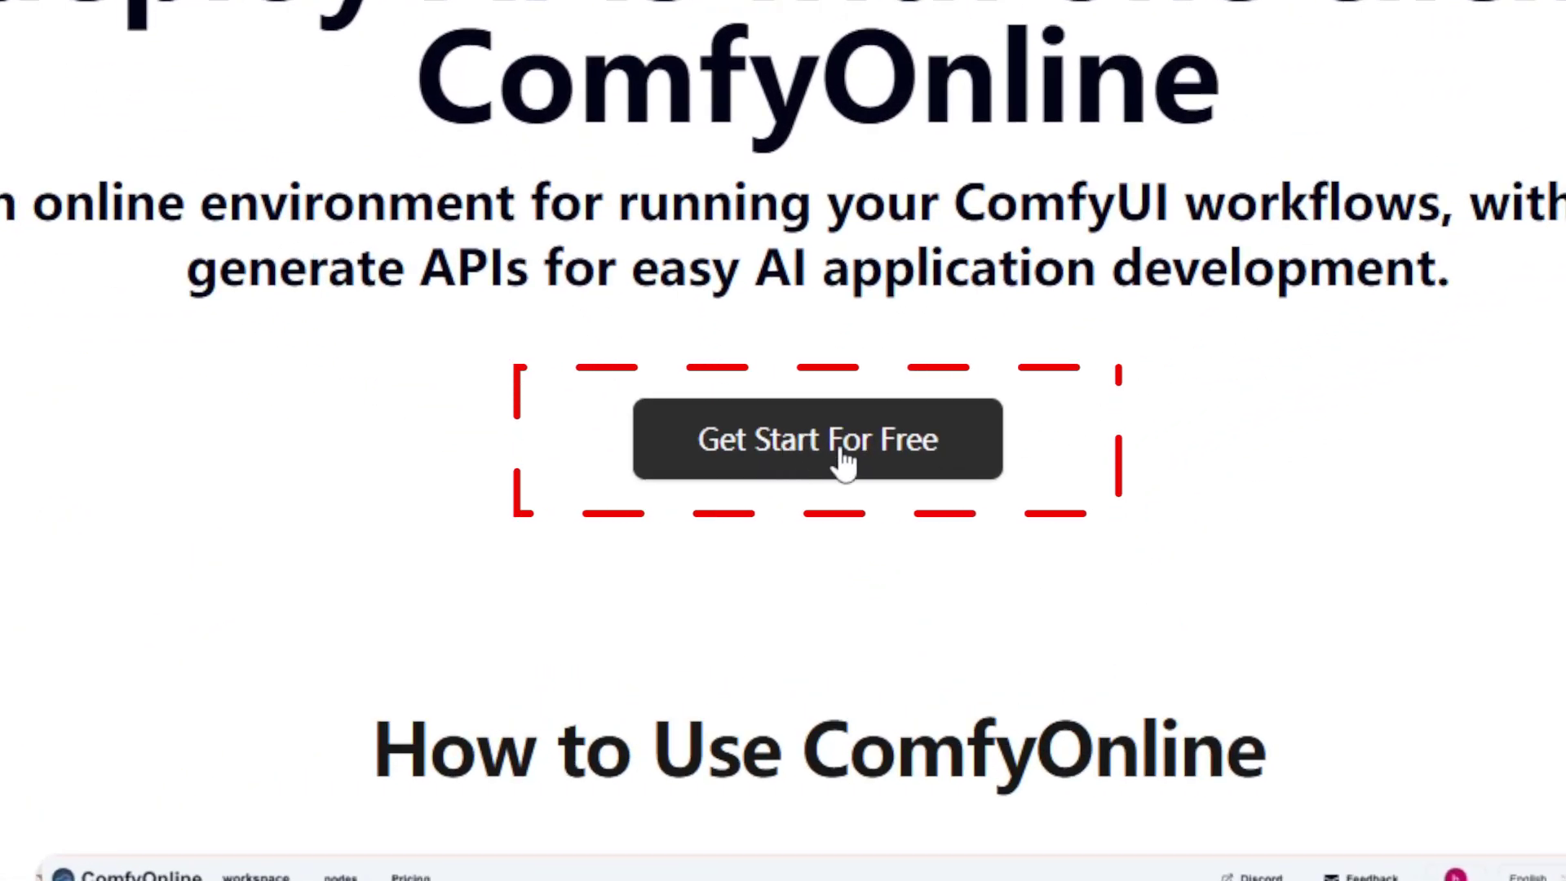
Start the free sign-up and log in with a Google account.
click(779, 451)
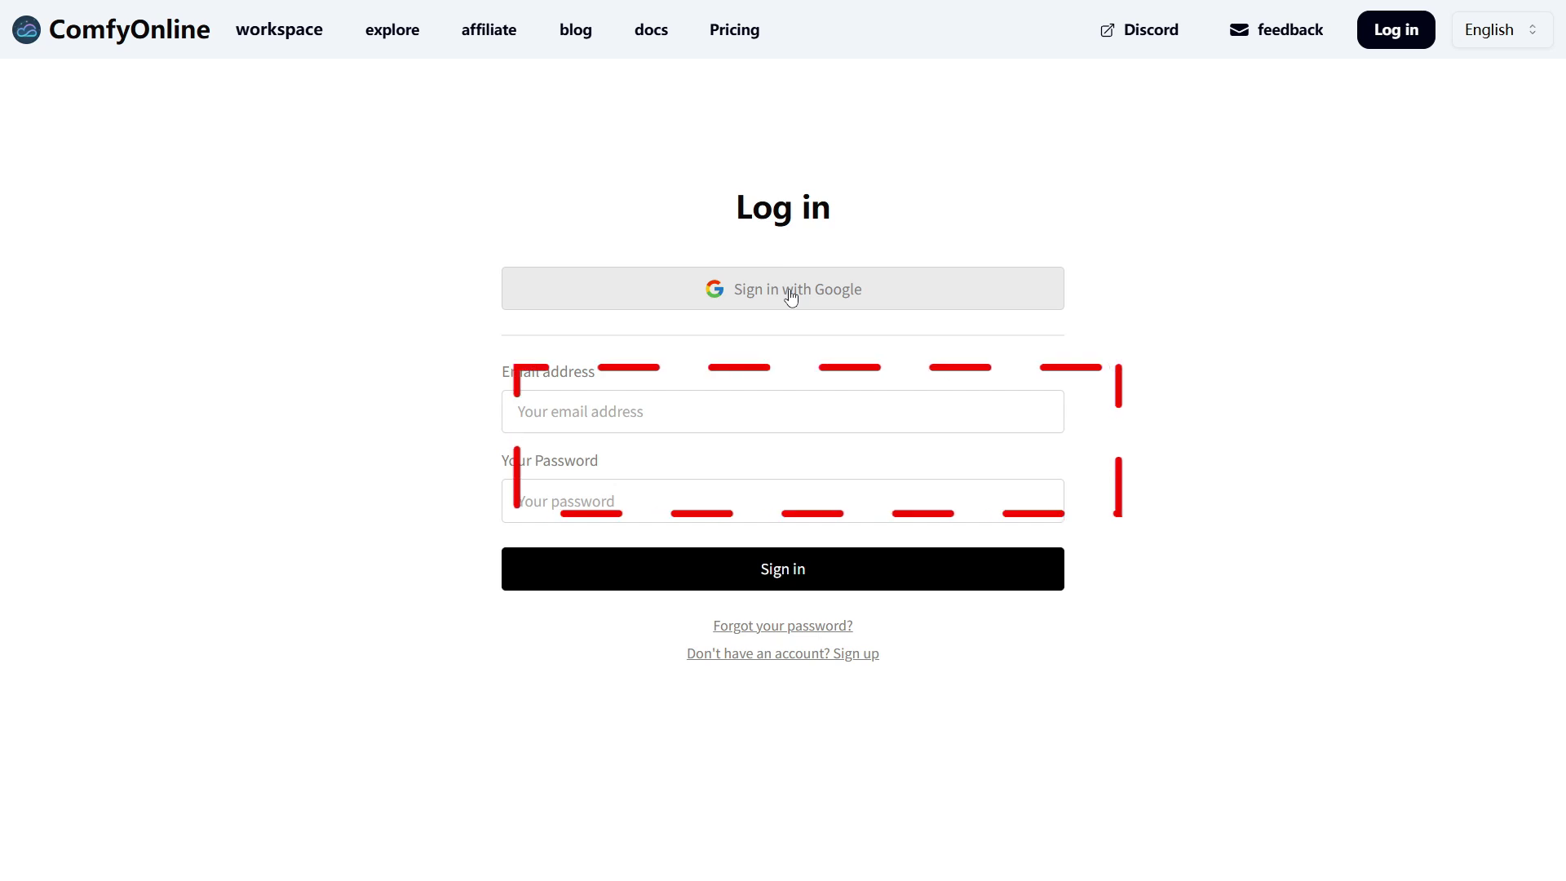
click(787, 459)
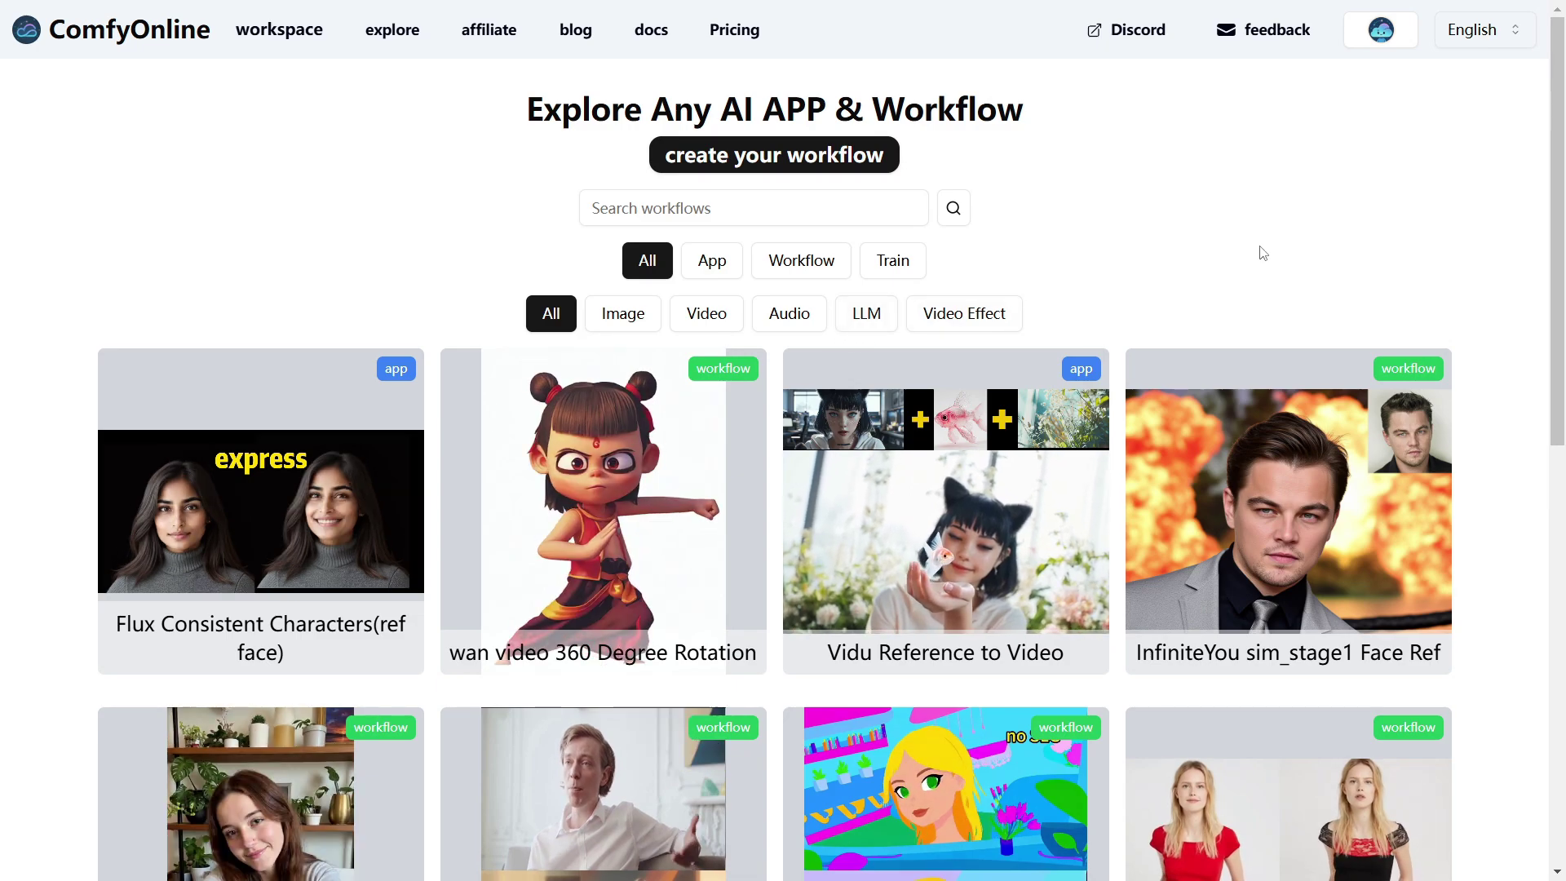
Open the Flux Consistent Characters app and run it with the clay-style prompt for 300 credits.
scroll(1233, 273, down, 3)
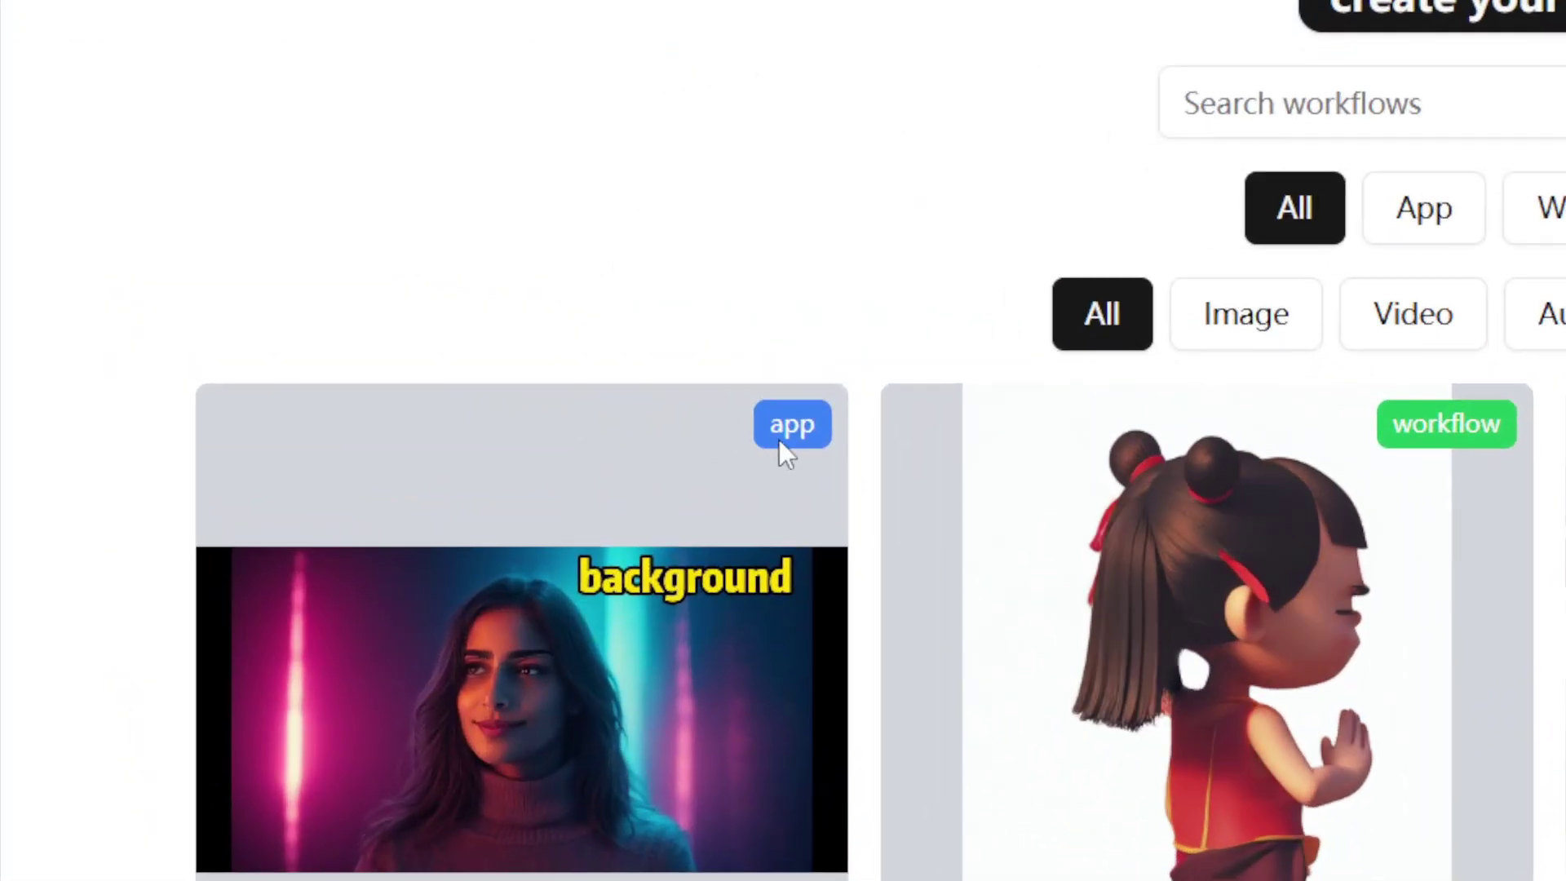
mouse_move(760, 423)
mouse_down()
mouse_move(824, 418)
mouse_move(828, 437)
mouse_up()
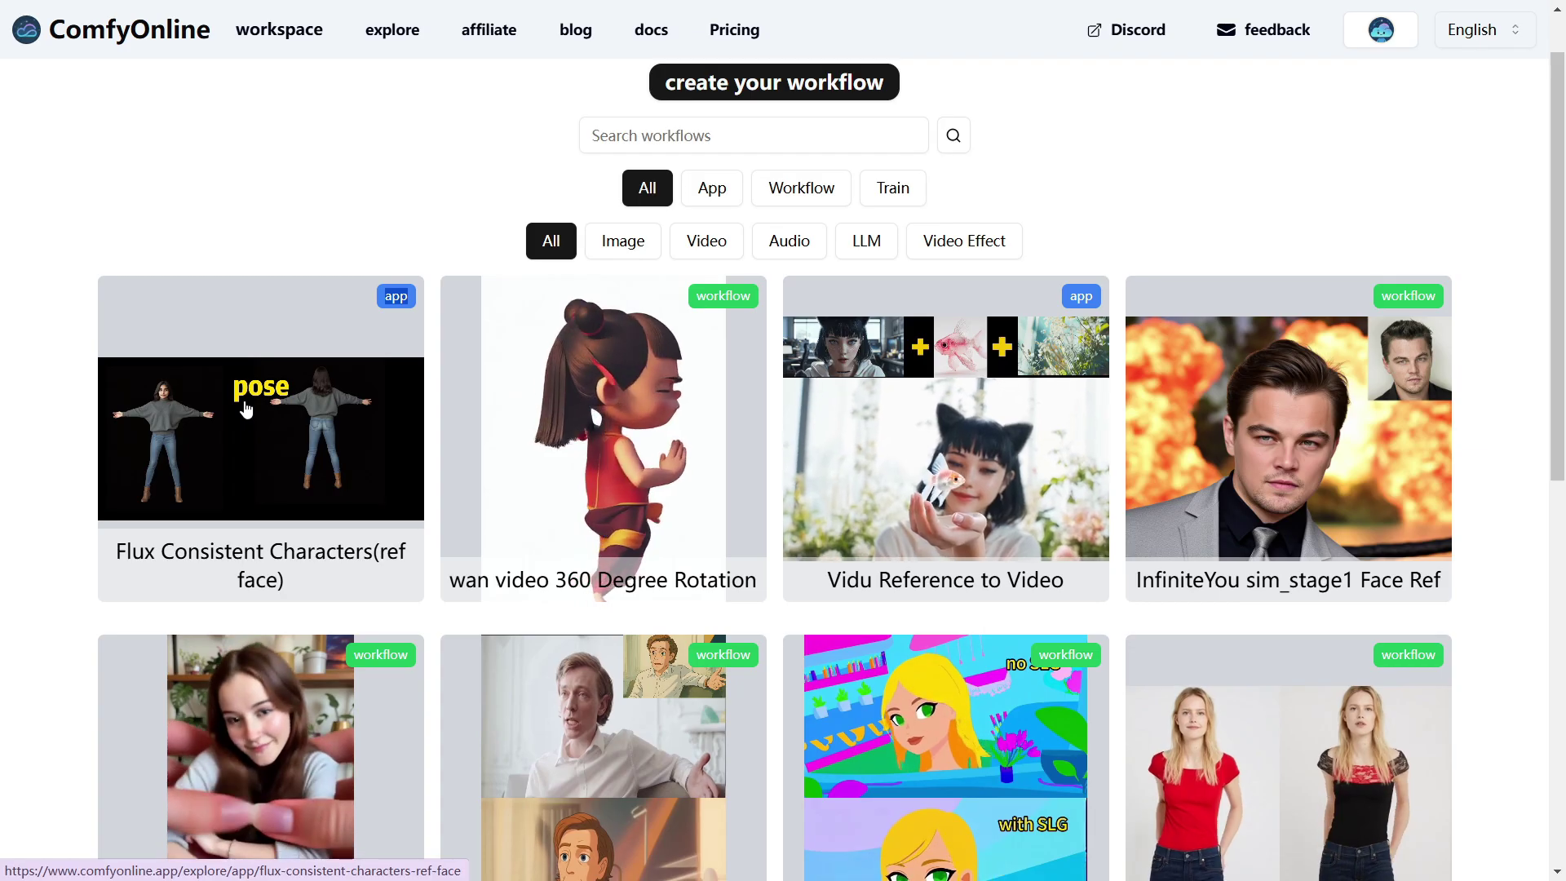
click(495, 632)
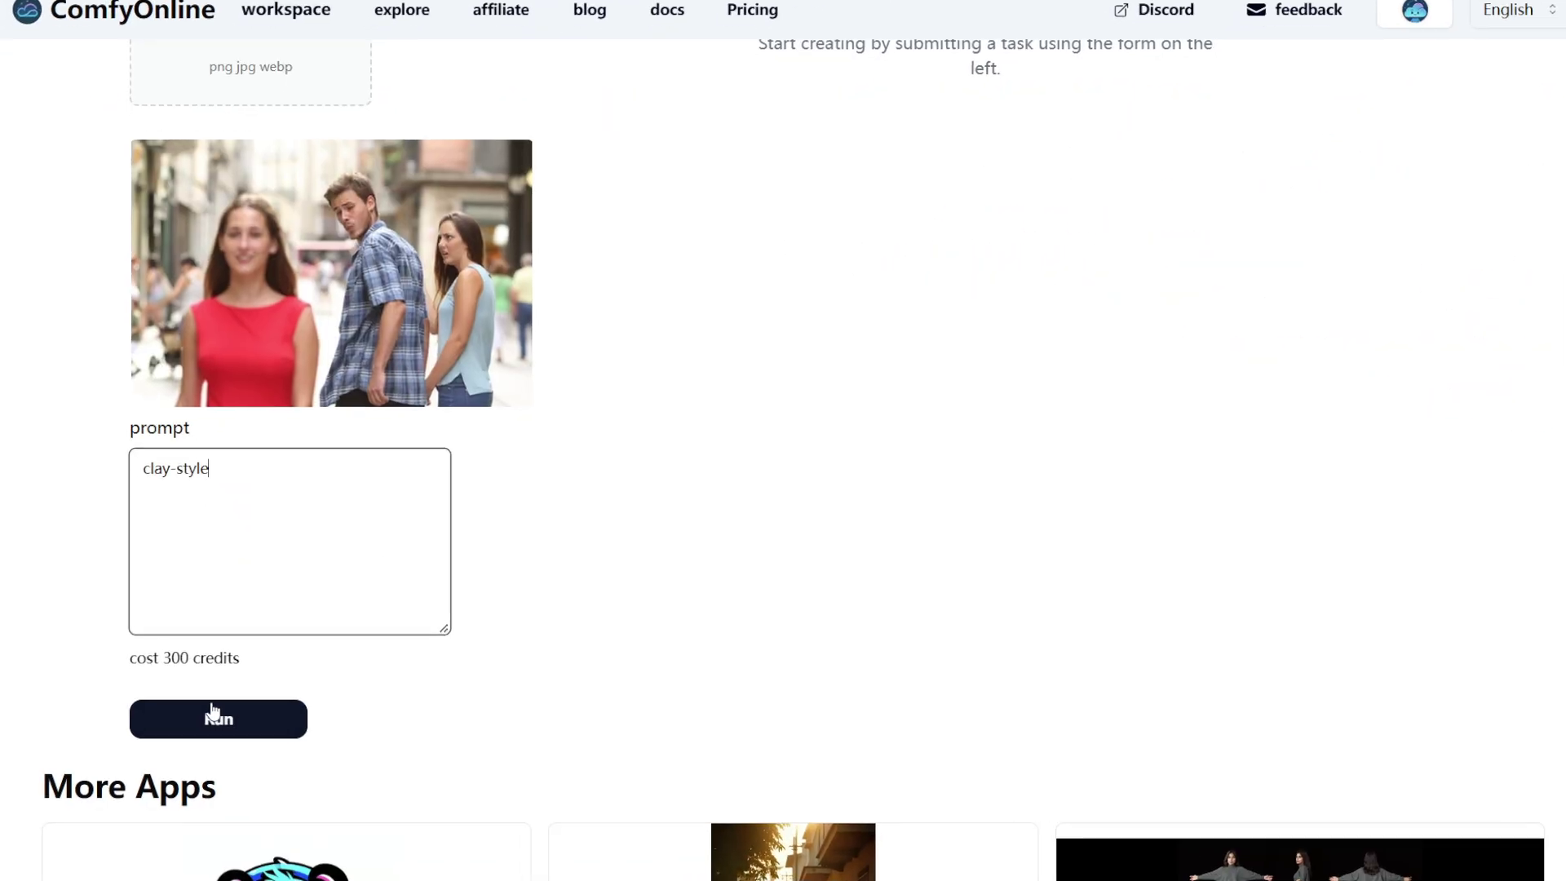
click(469, 571)
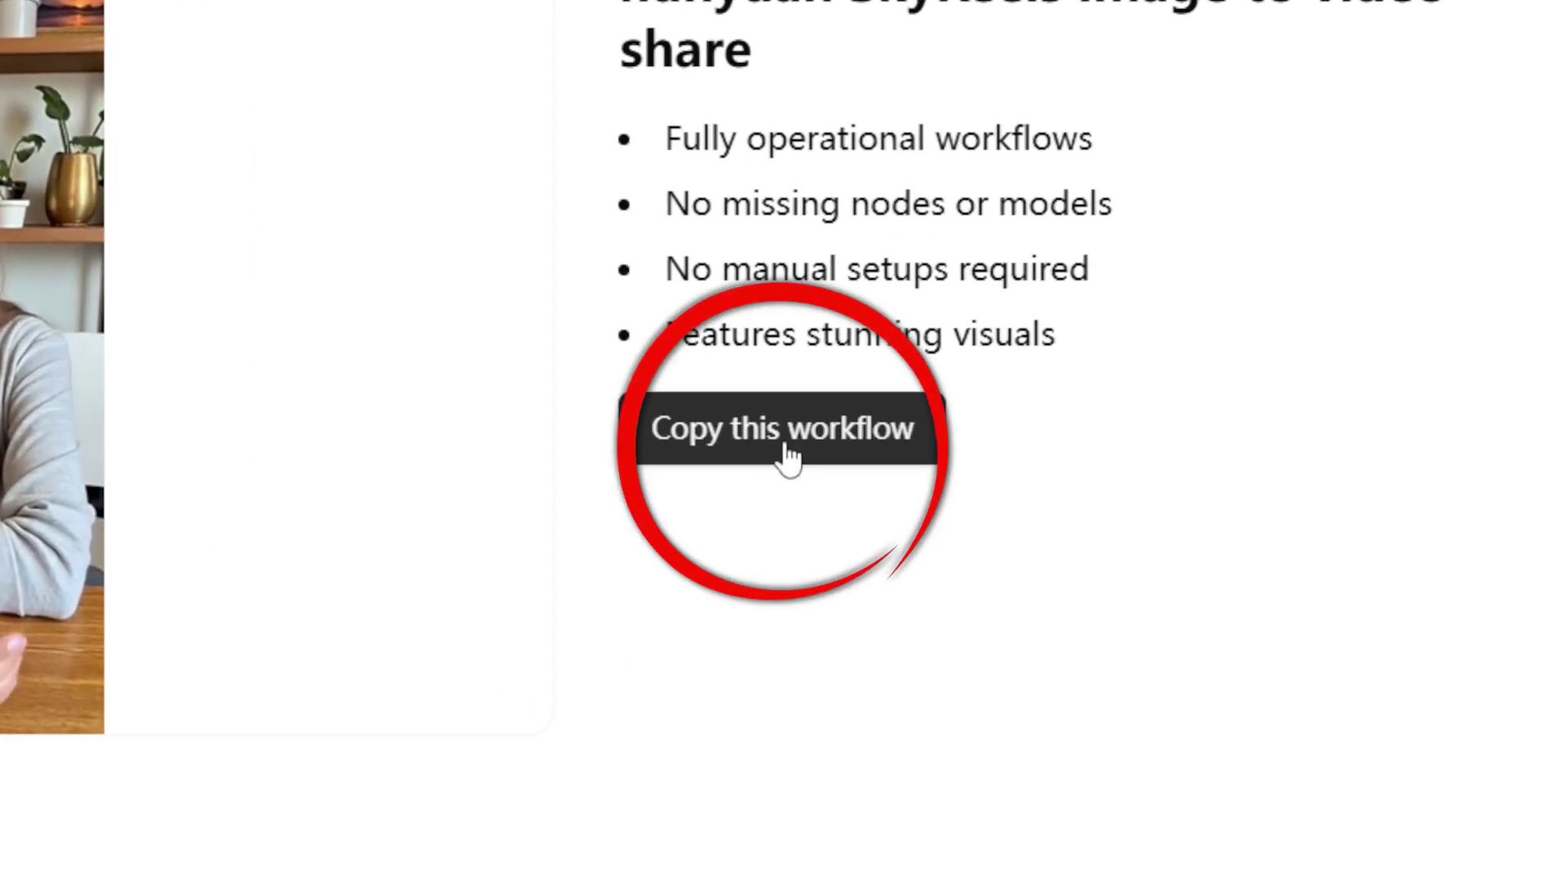
Copy the hunyuan SkyReels workflow to your workspace, locate its input nodes, and start the video run.
click(785, 447)
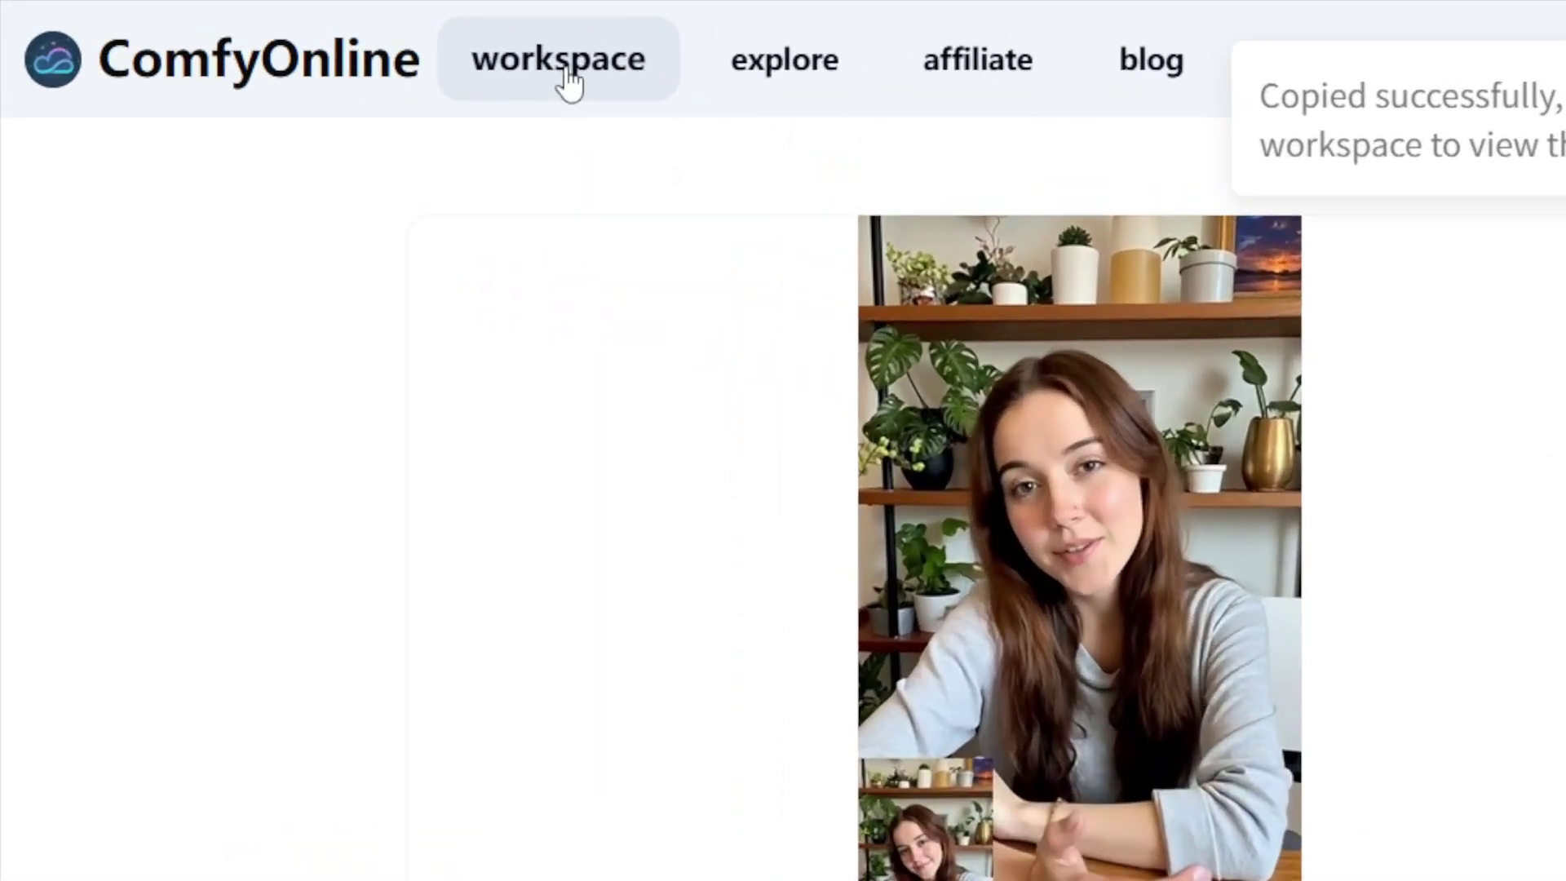
click(569, 82)
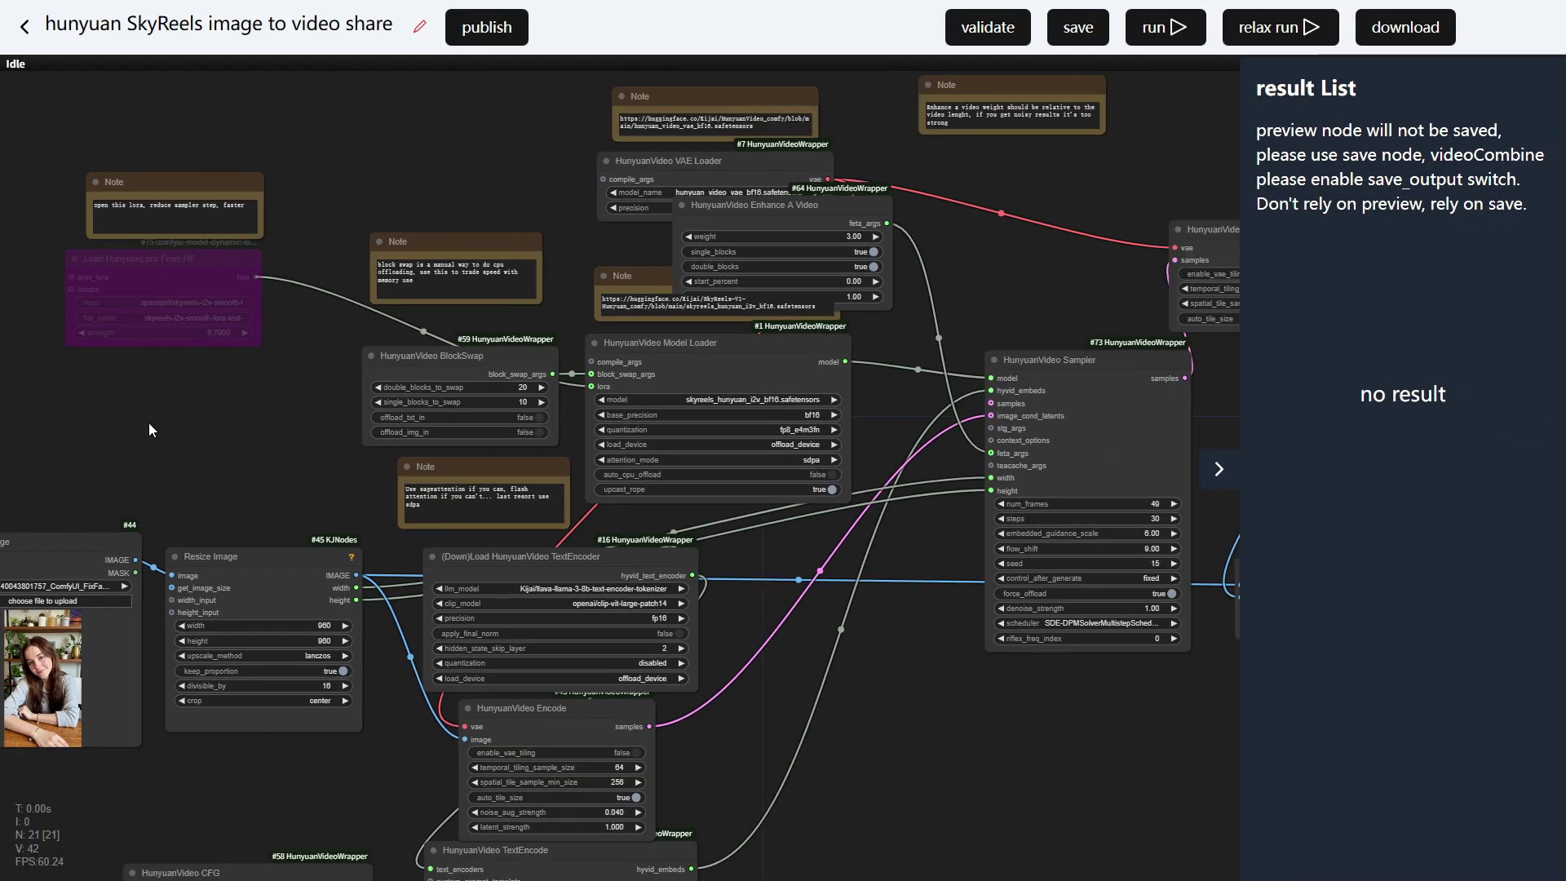
drag(148, 423, 551, 157)
scroll(480, 380, up, 8)
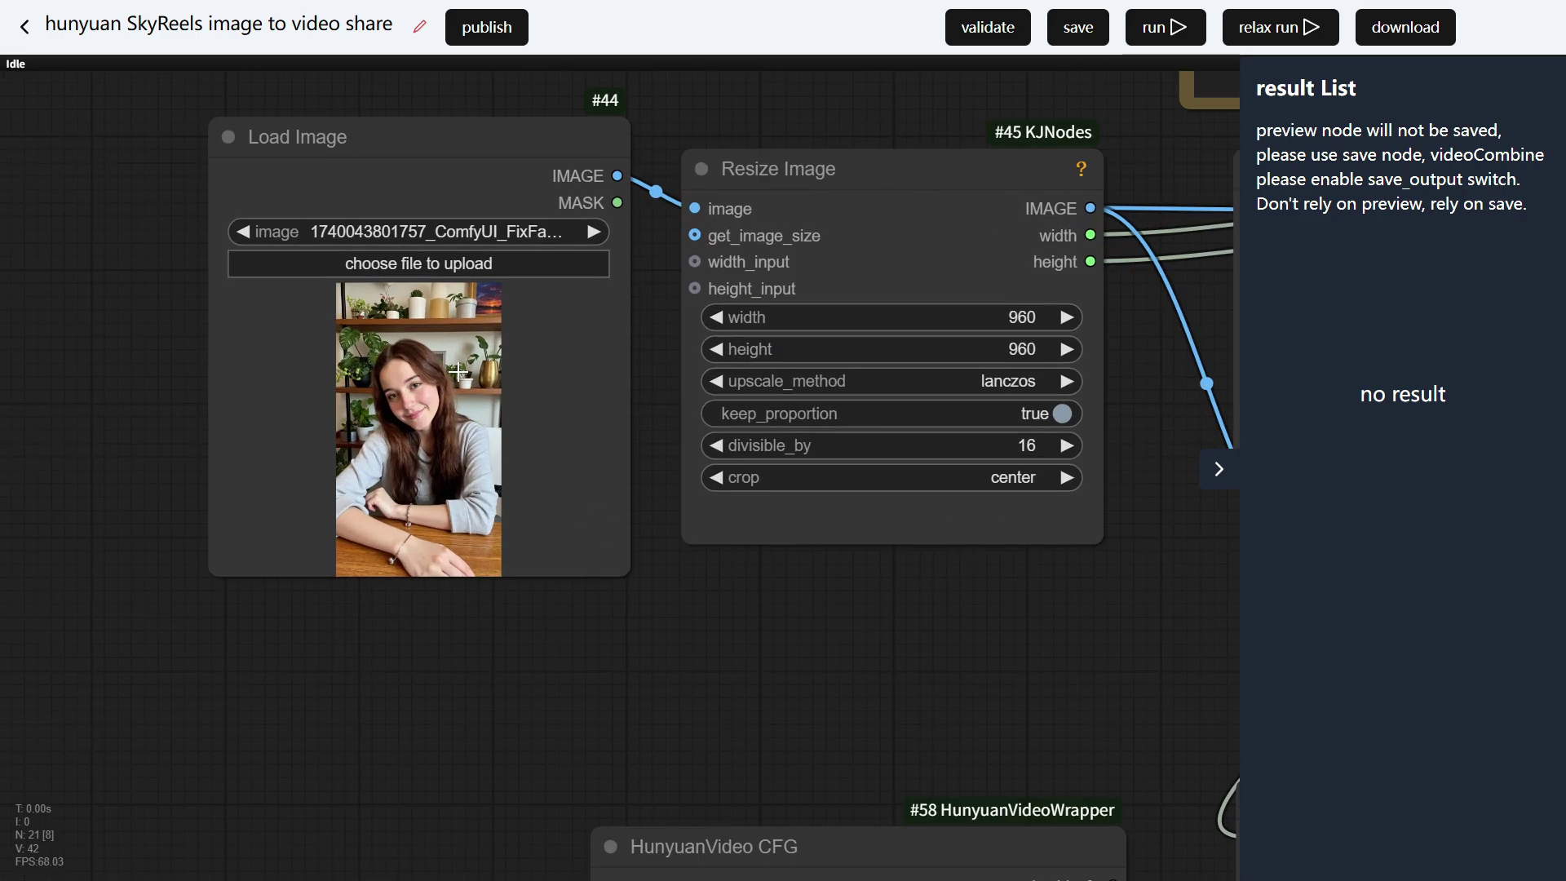
scroll(458, 372, up, 3)
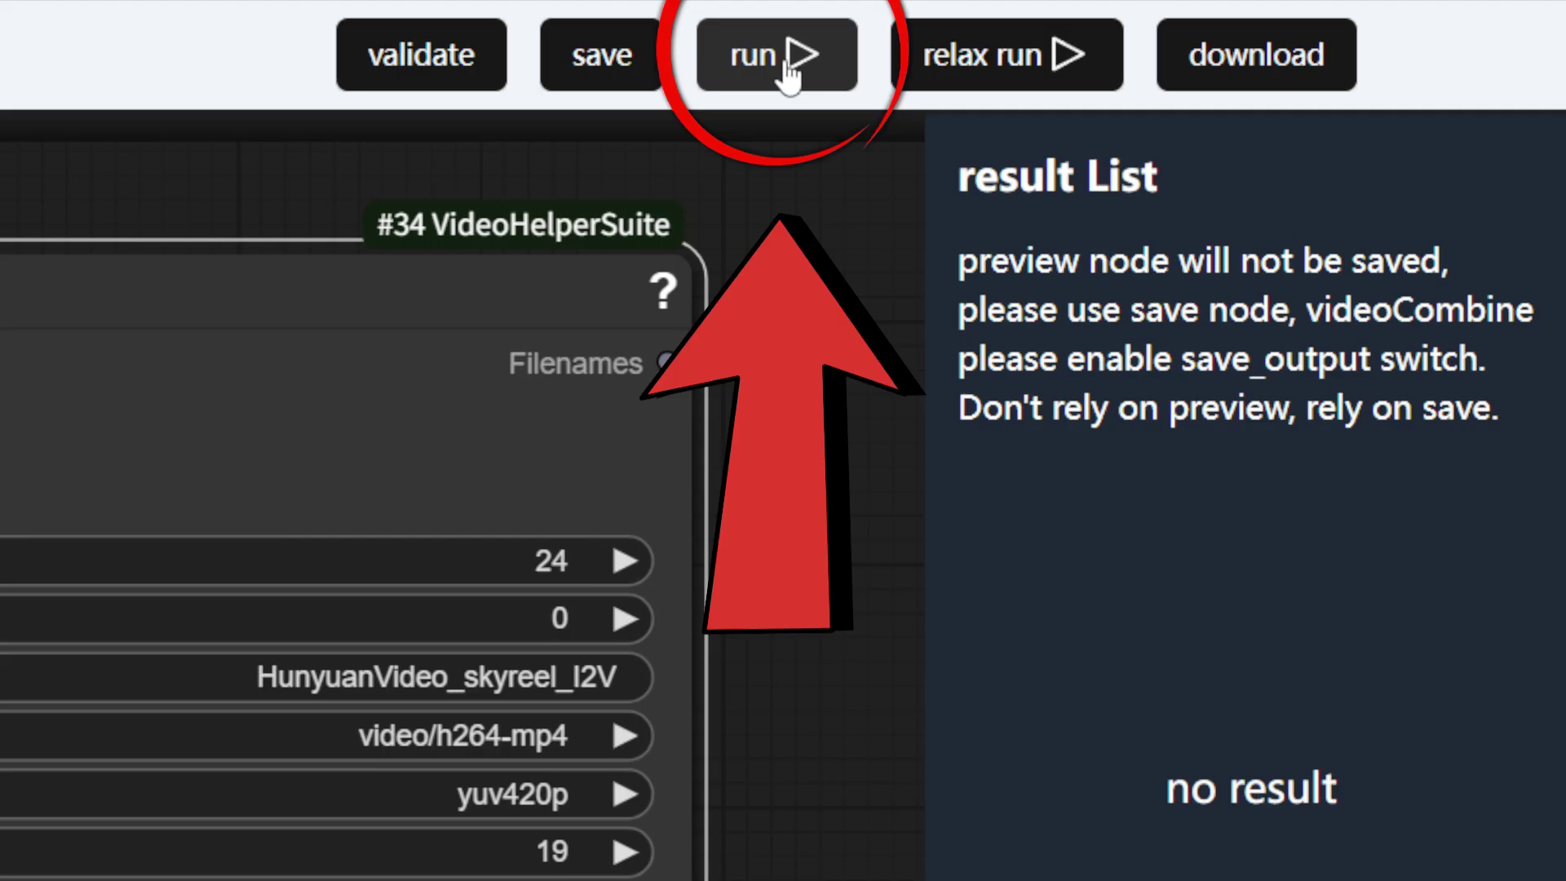
click(786, 65)
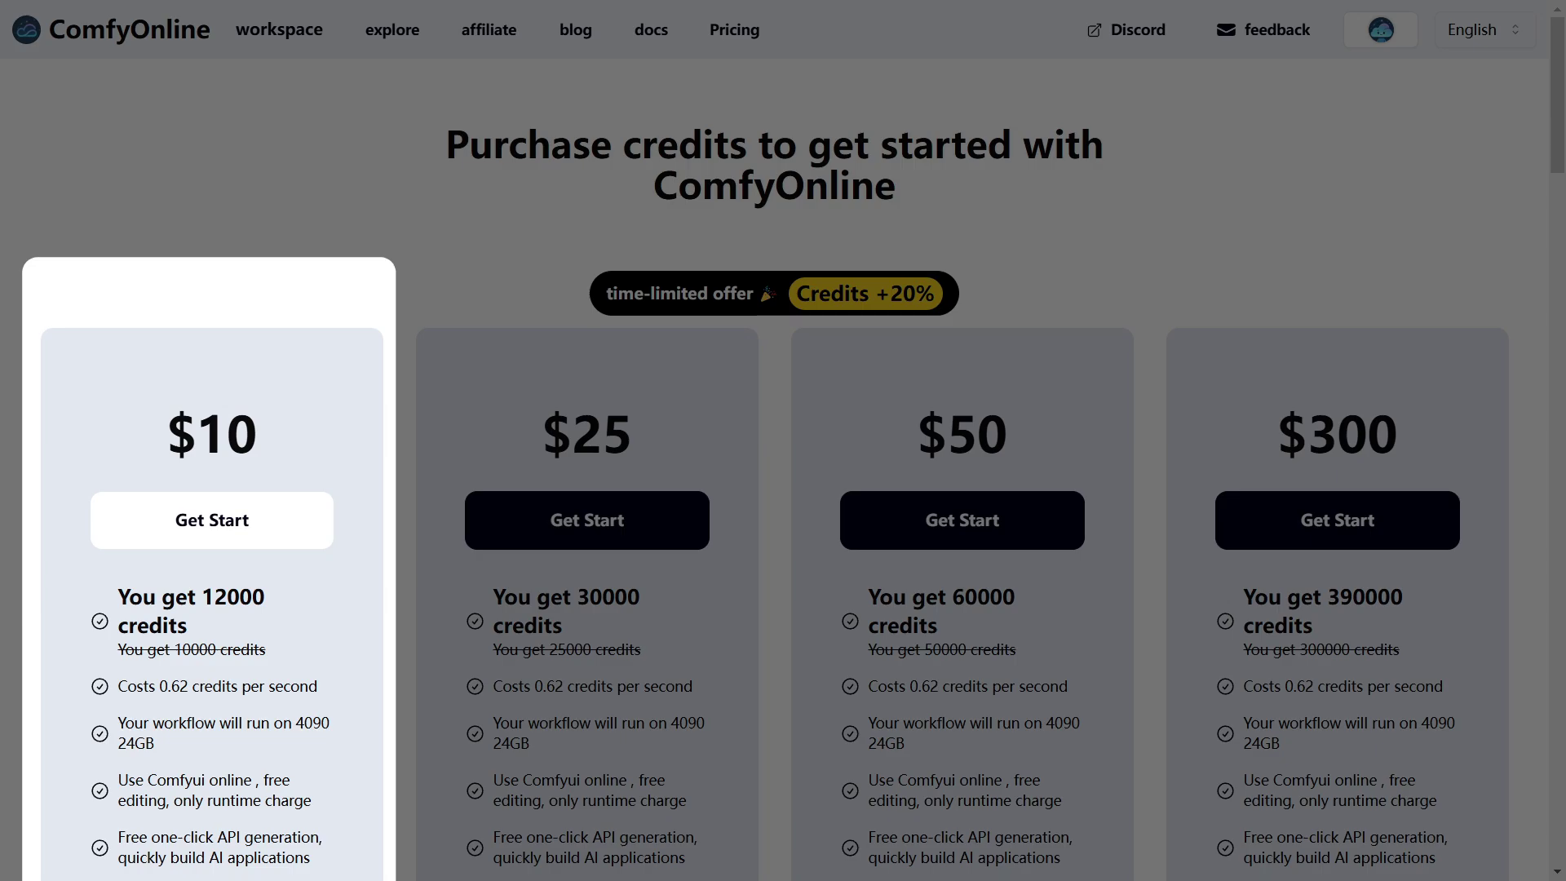
Scroll the Pricing page to compare the $10 to $300 credit packages.
scroll(316, 564, down, 1)
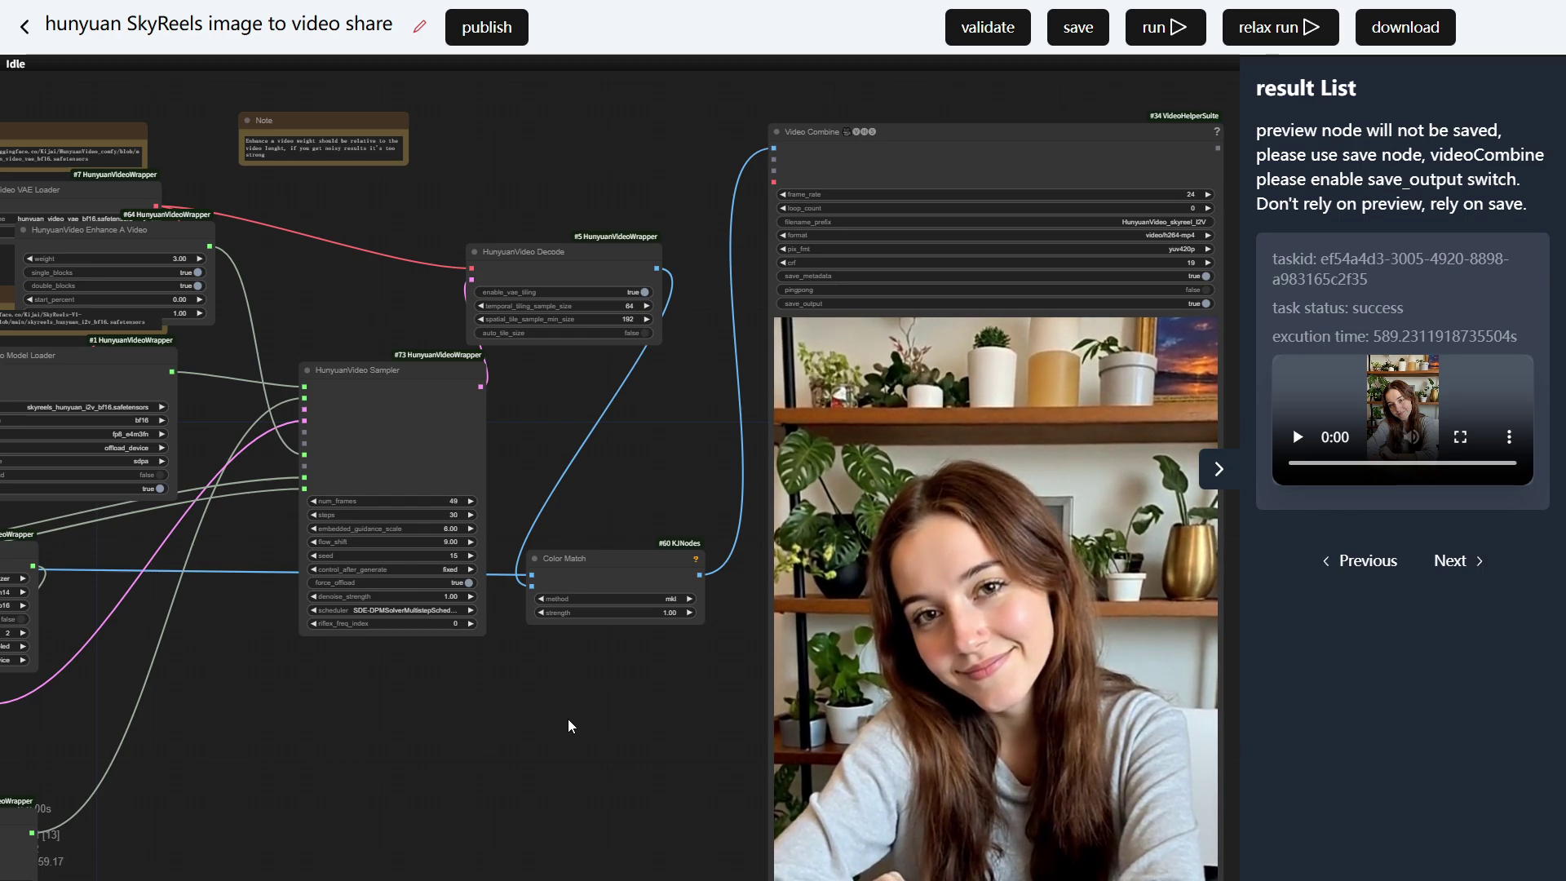
Select the Video Combine node and highlight the 589 s video and 159 s image execution times.
click(993, 698)
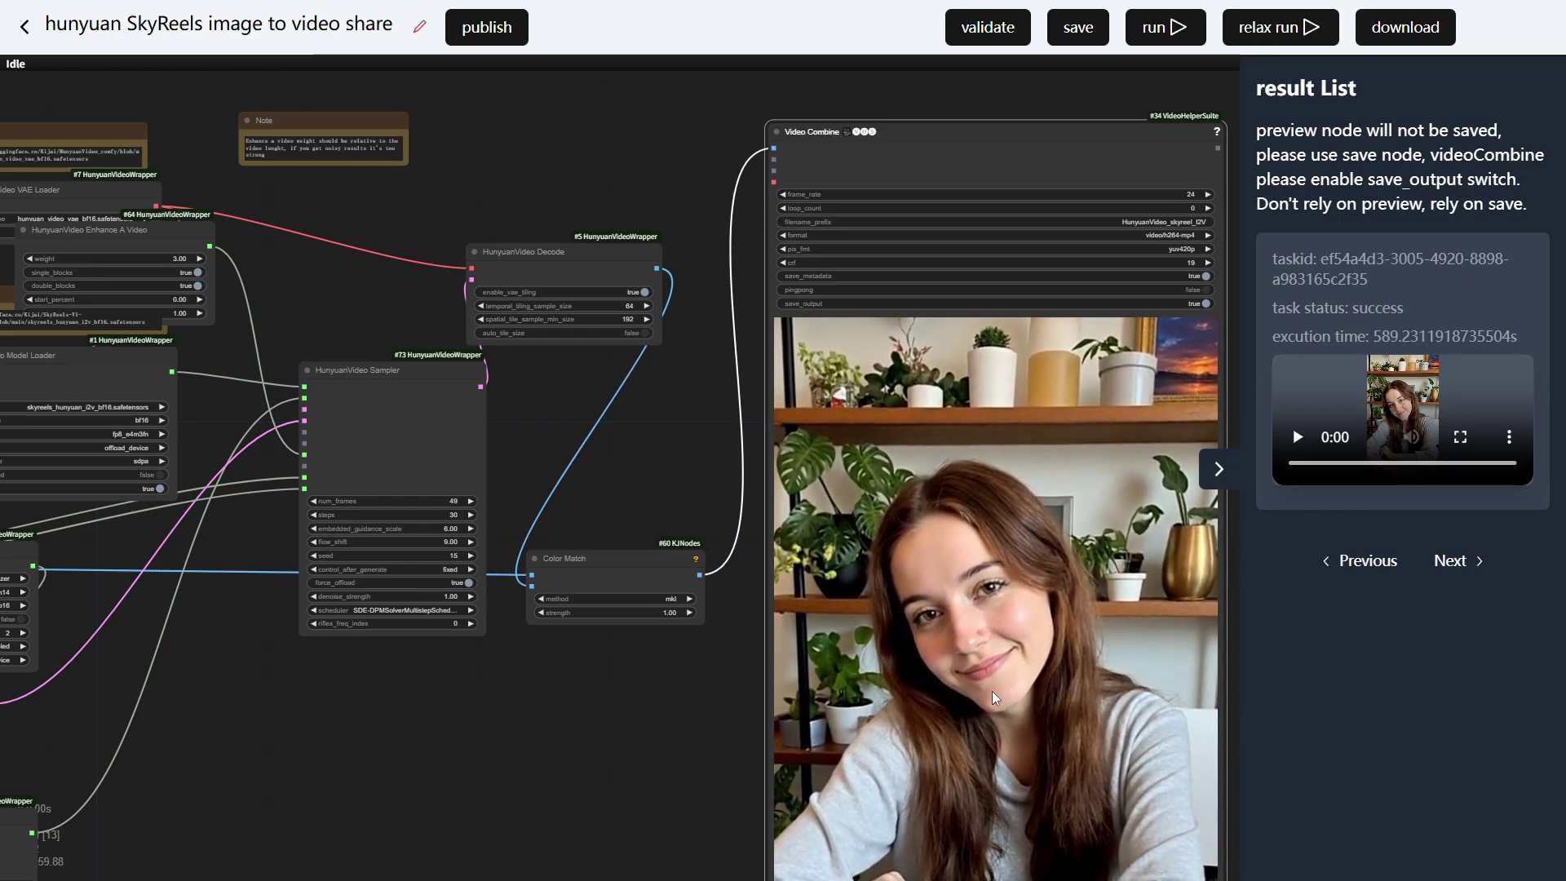
drag(1364, 336, 1529, 337)
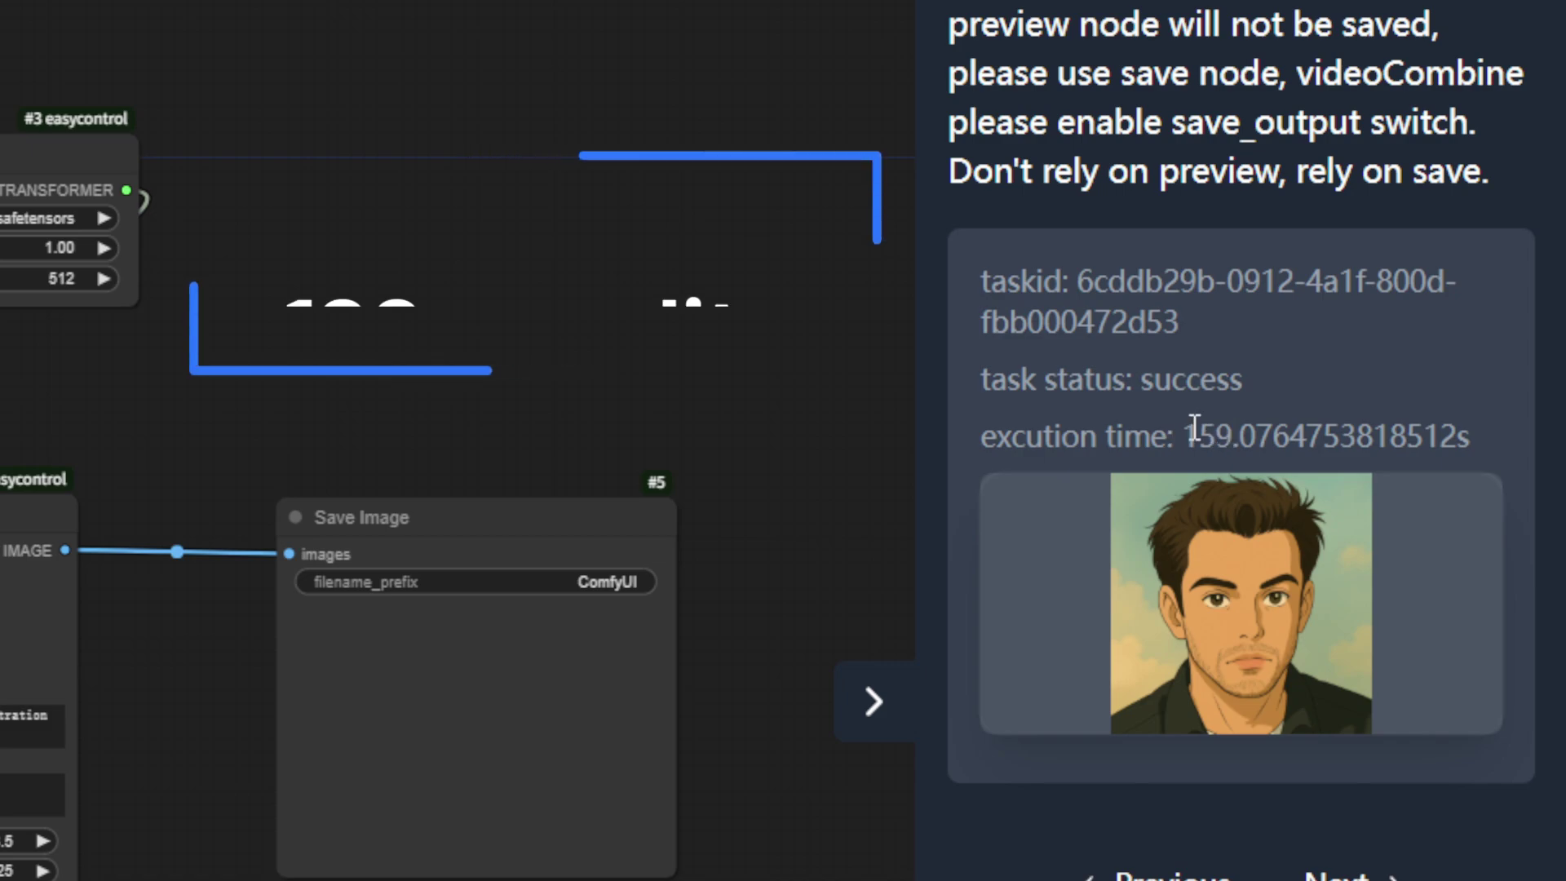
drag(1184, 437, 1505, 438)
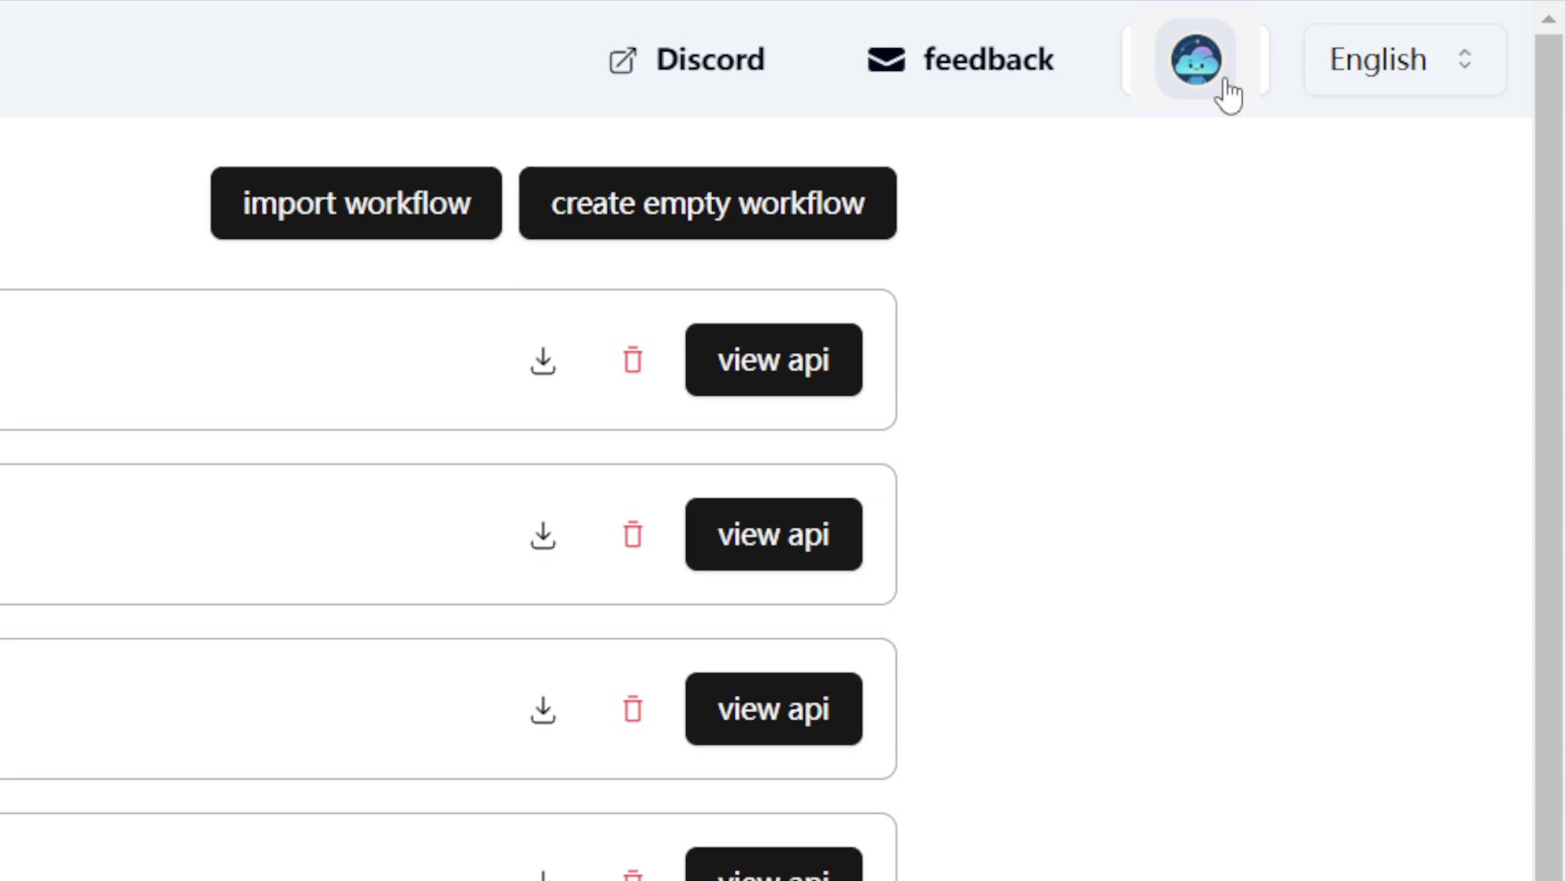
Check the account's remaining credits, then filter the Explore gallery by Image, Video and Audio.
click(1223, 90)
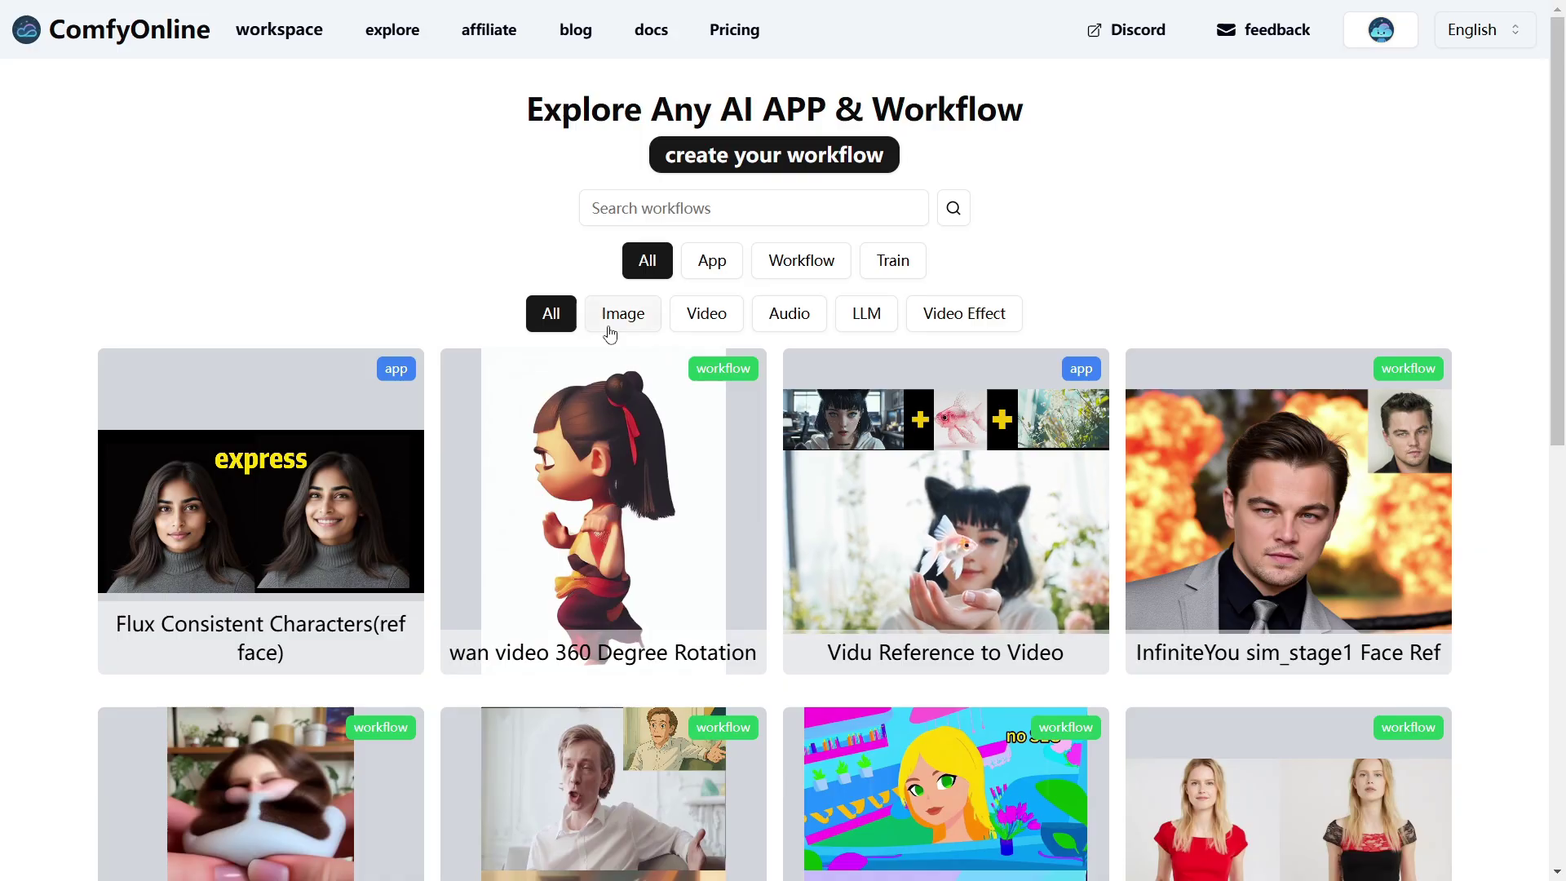
click(617, 314)
scroll(714, 363, down, 5)
scroll(714, 363, up, 4)
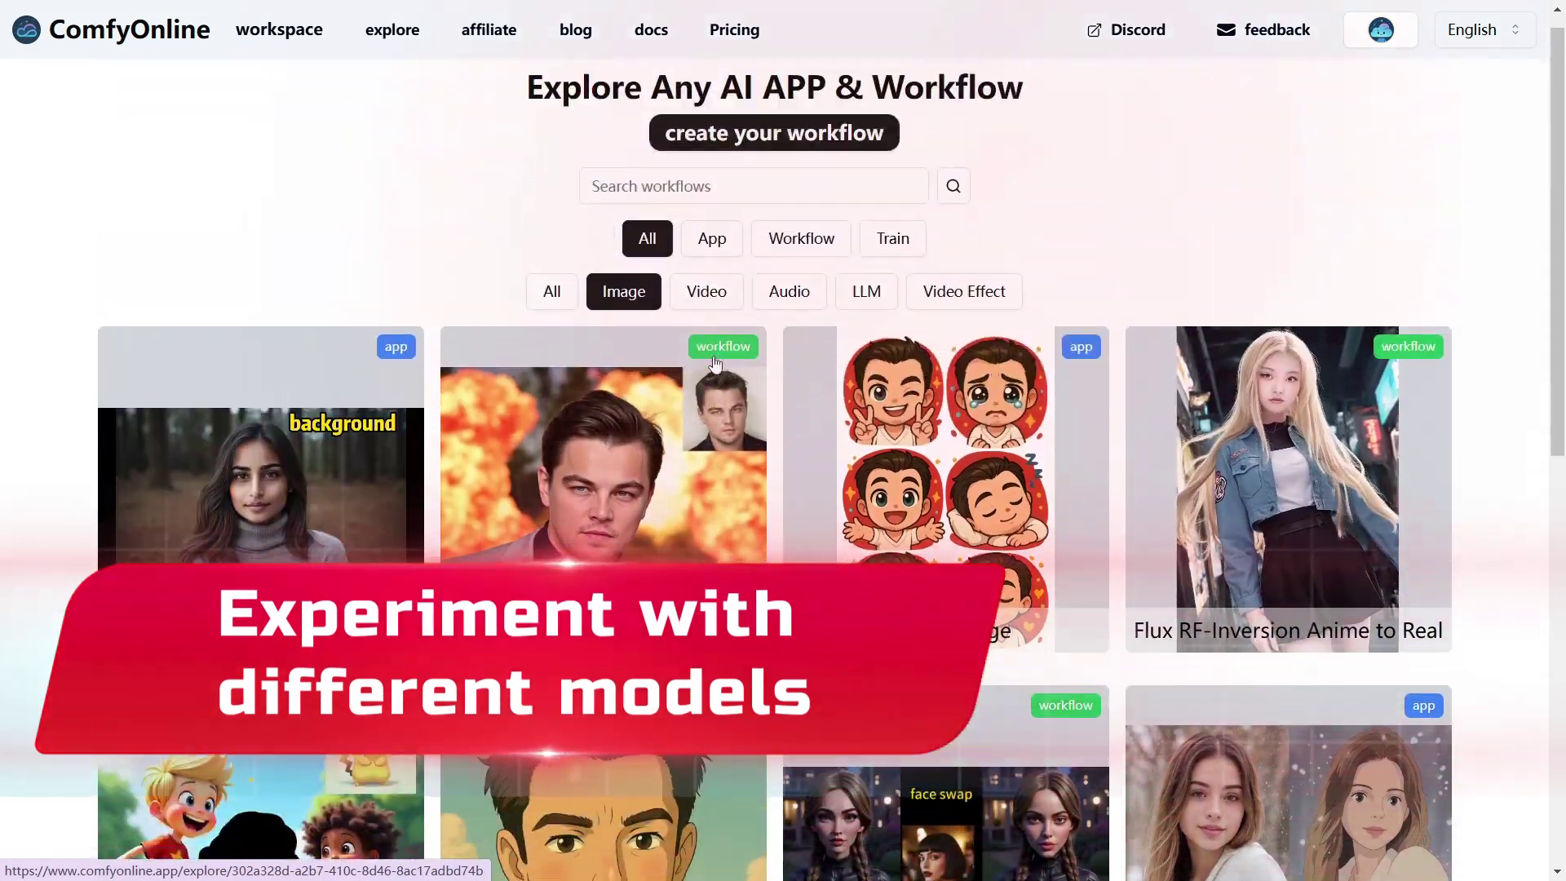
click(703, 311)
scroll(734, 333, down, 2)
scroll(735, 332, down, 3)
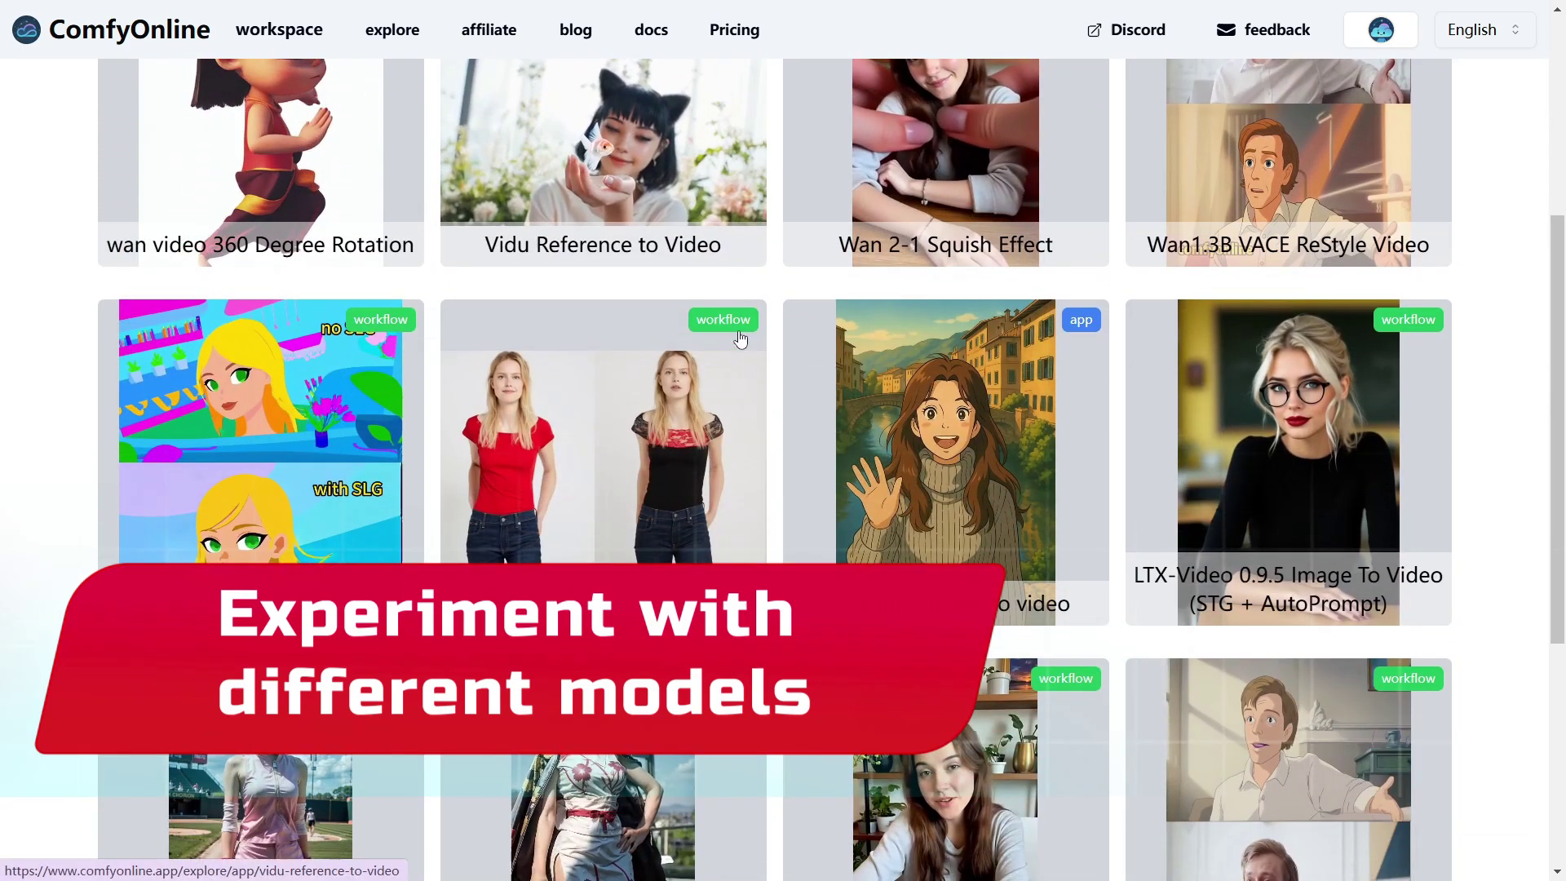
scroll(737, 330, up, 5)
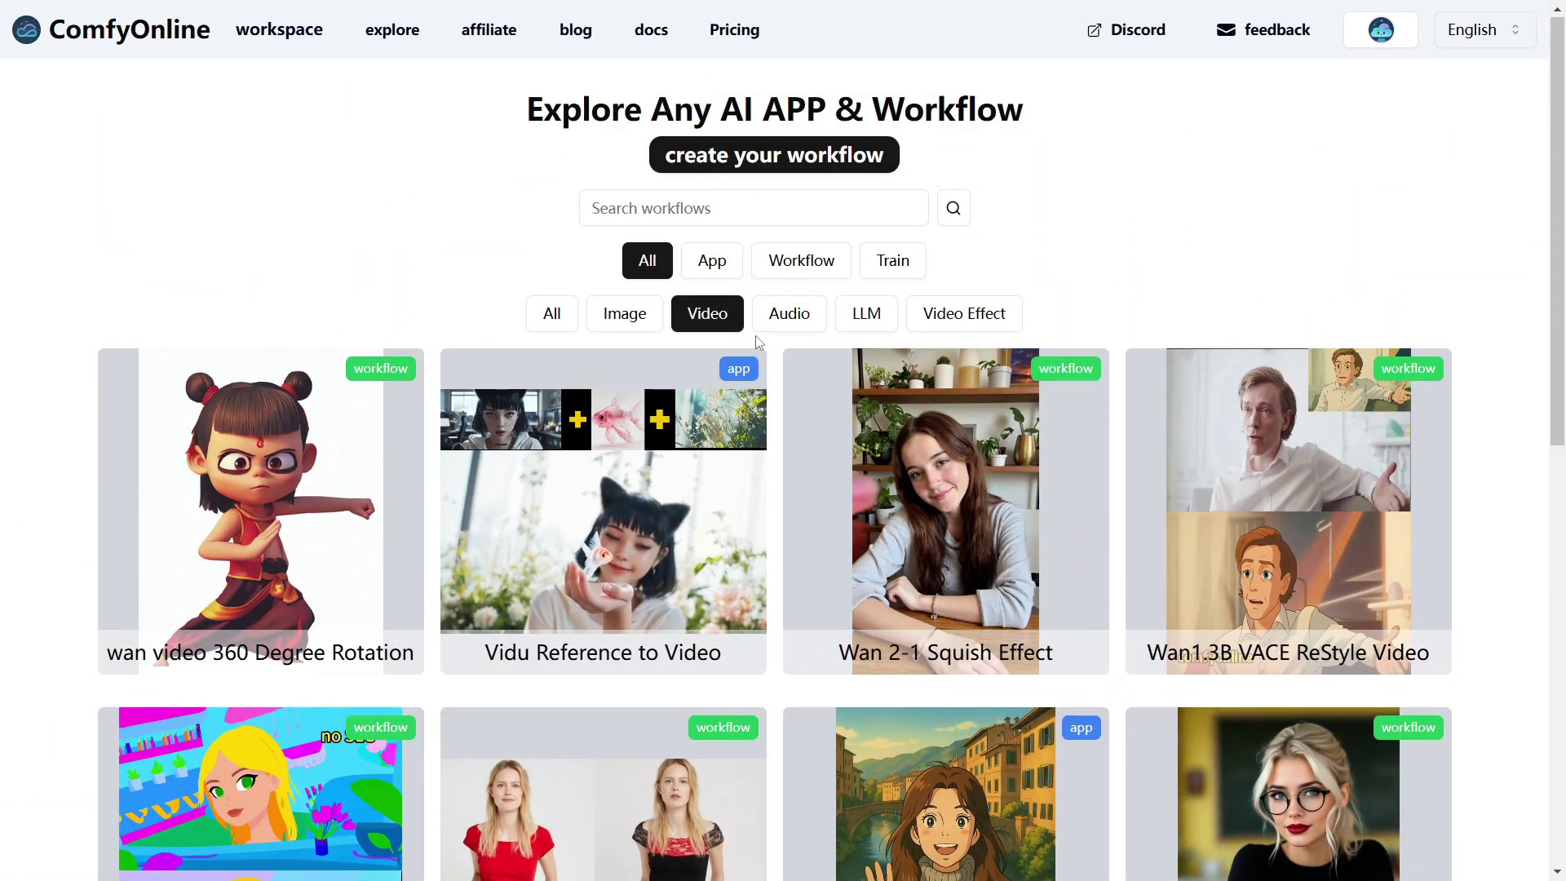
click(791, 318)
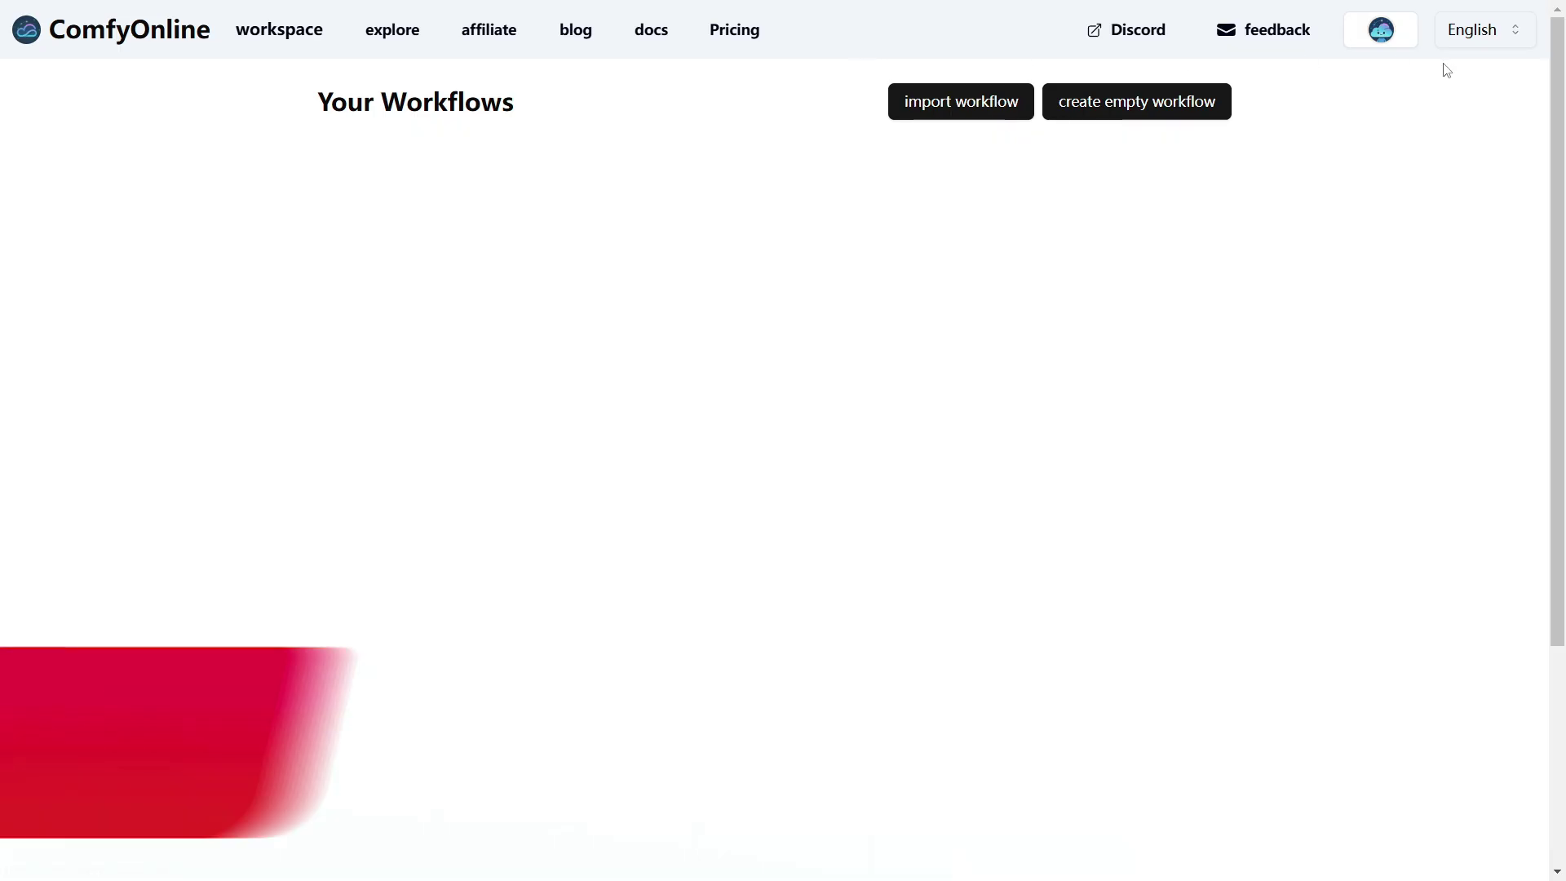
View the account's remaining credits, about 19,234, in the avatar dropdown.
click(1381, 30)
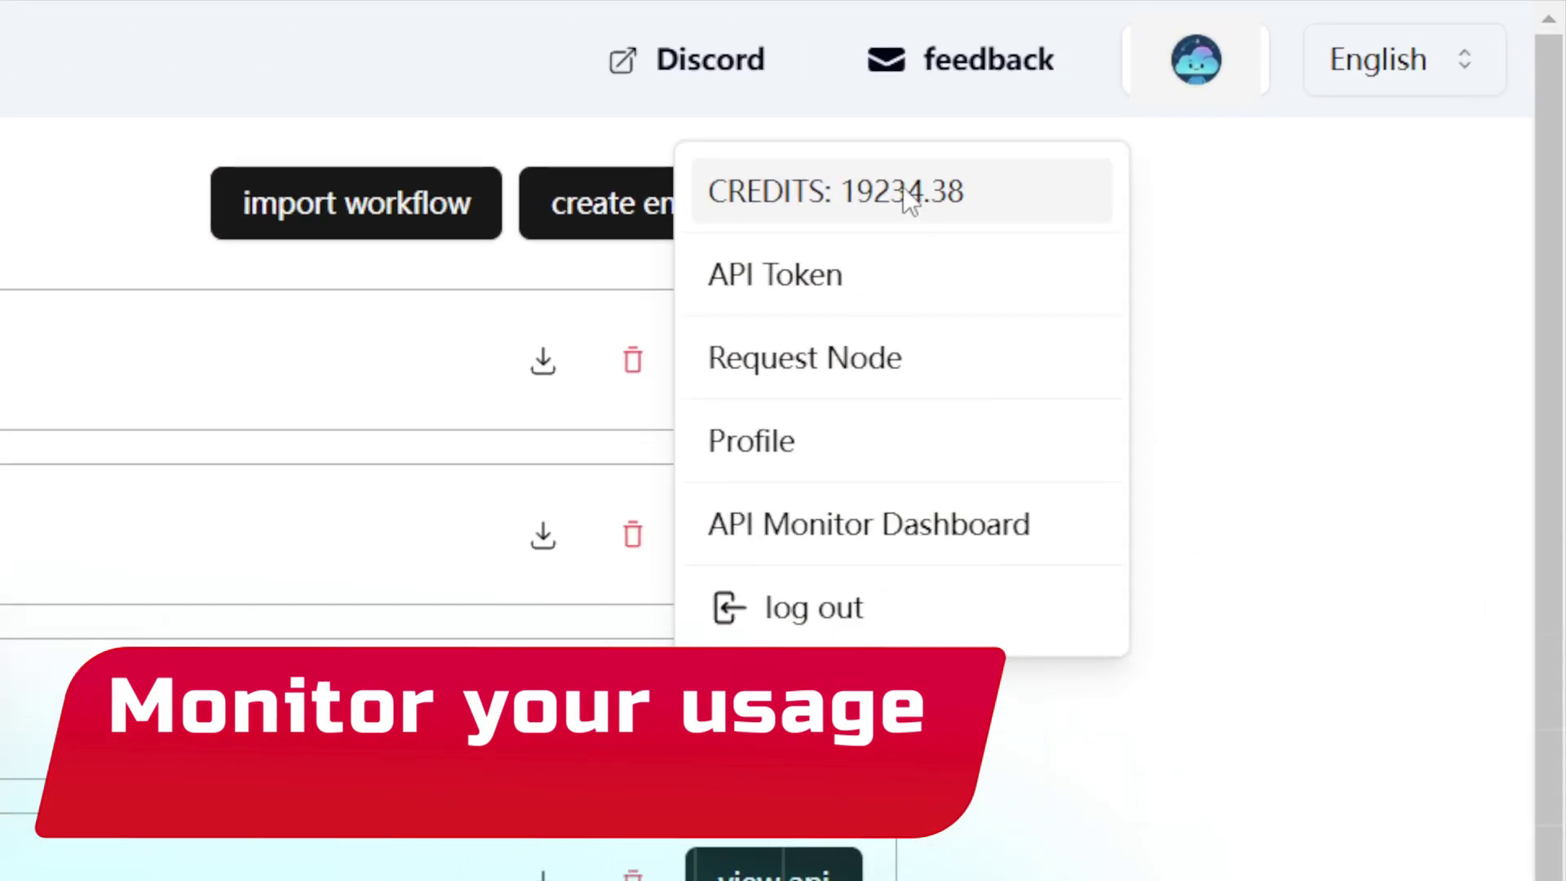
click(946, 196)
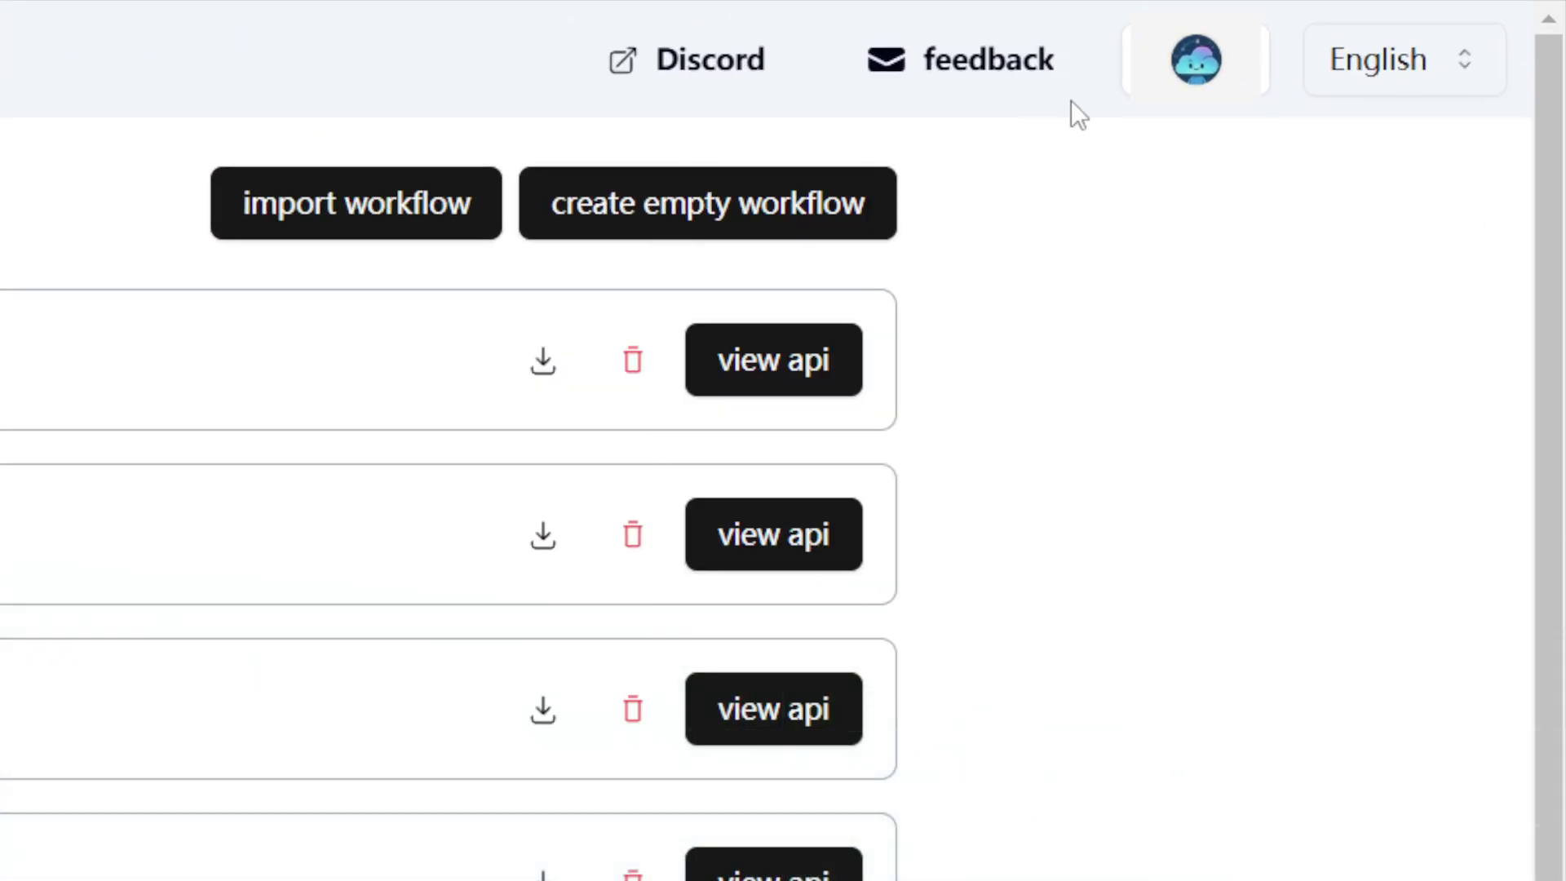
click(1223, 85)
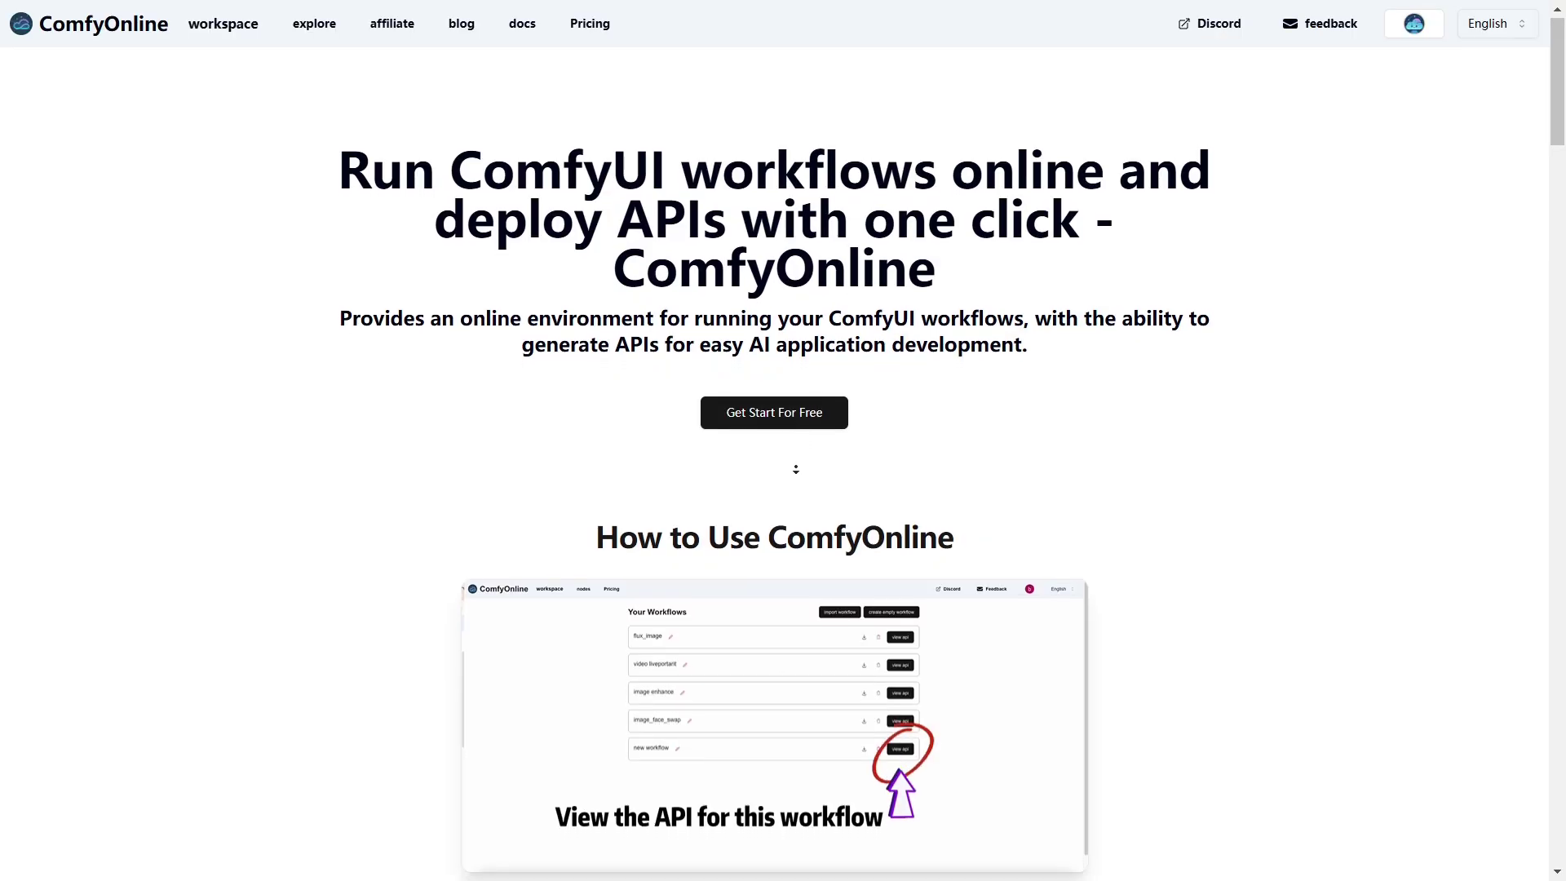
Scroll down the ComfyOnline landing page toward the Flux EasyControl workflow.
scroll(797, 447, down, 2)
scroll(791, 487, down, 5)
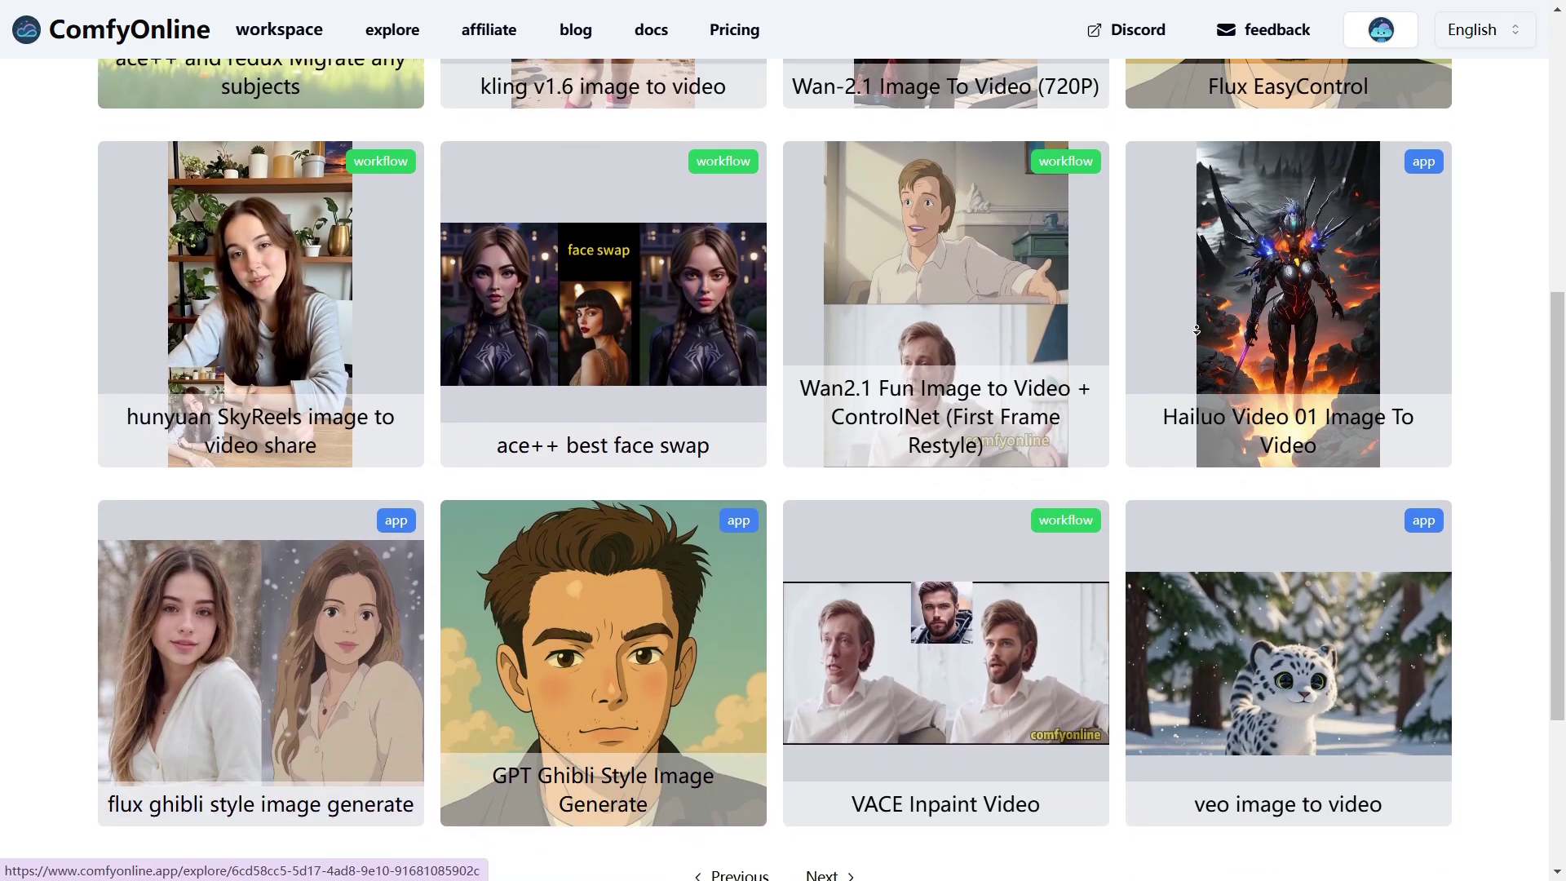
Load the next Explore page and browse apps like hailuo video 01 subject ref and hidream i1.
scroll(1195, 309, down, 4)
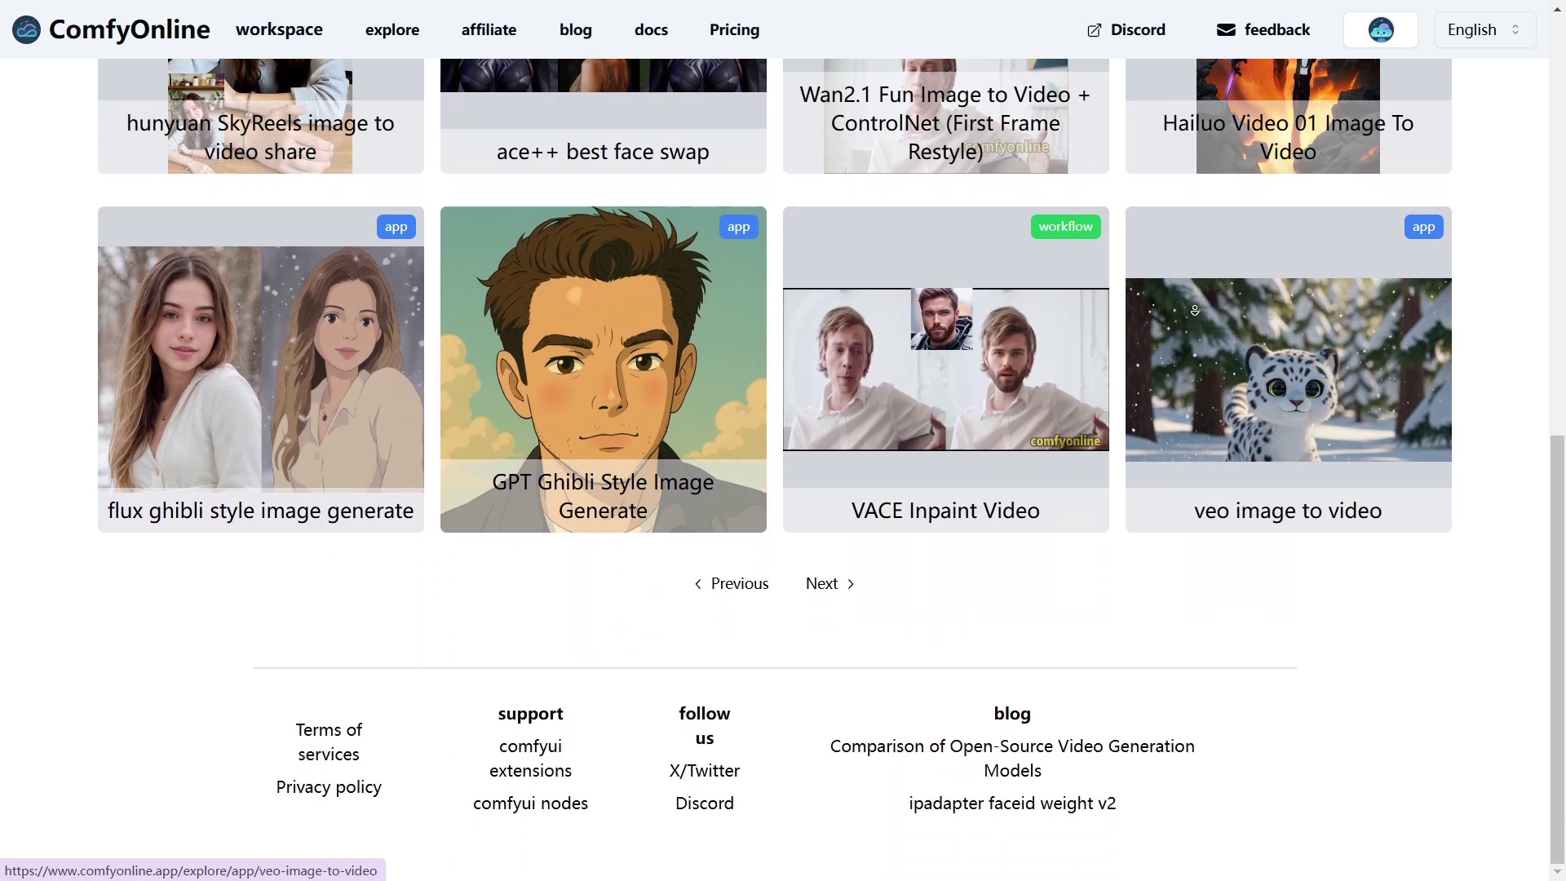
click(826, 600)
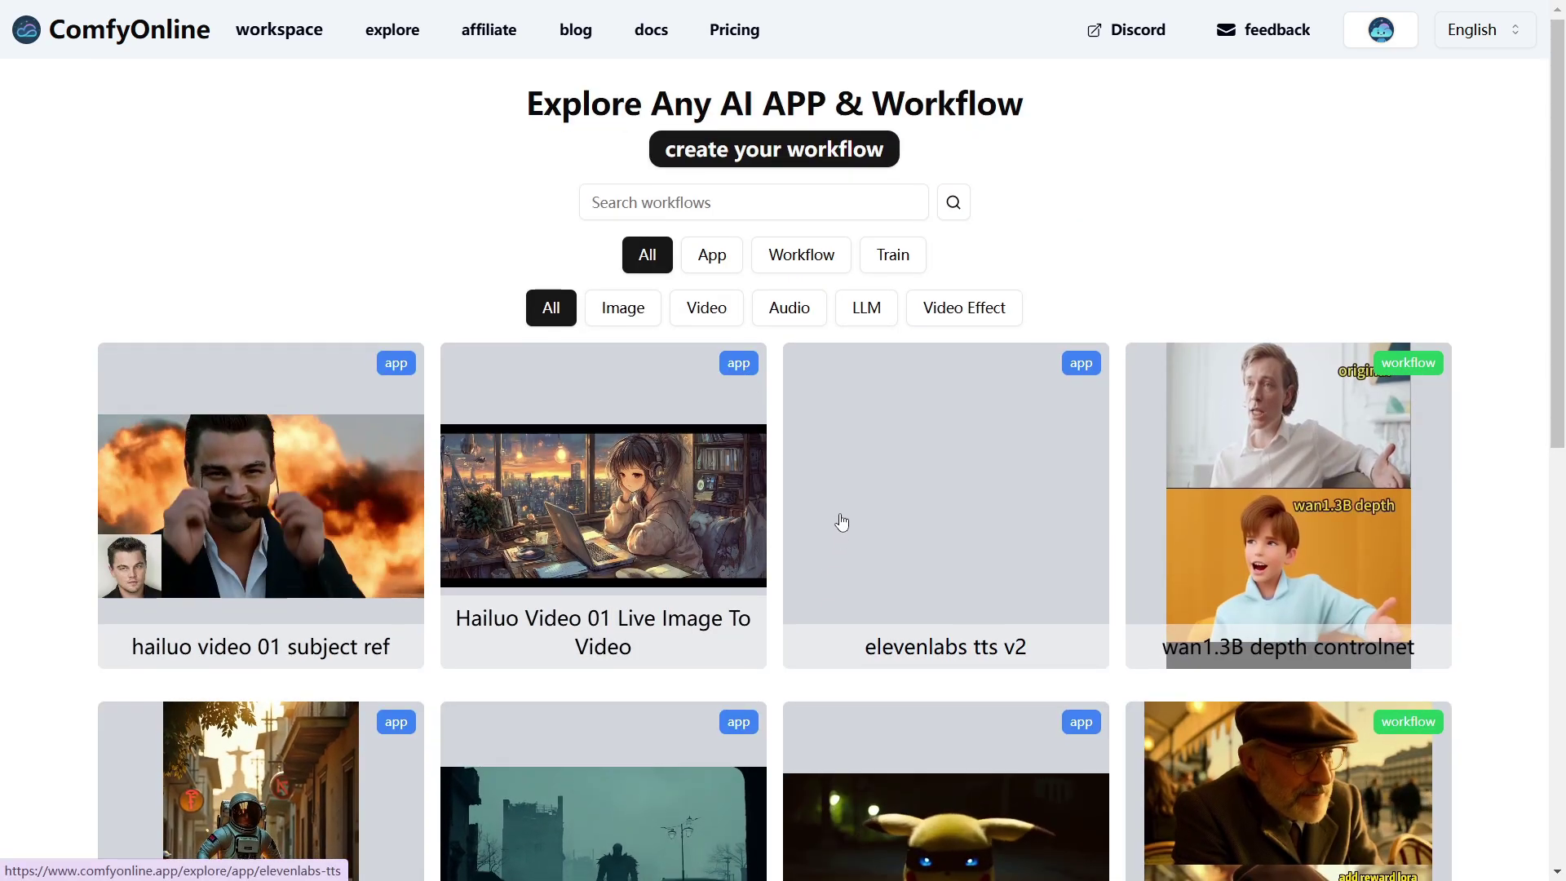
scroll(841, 522, down, 1)
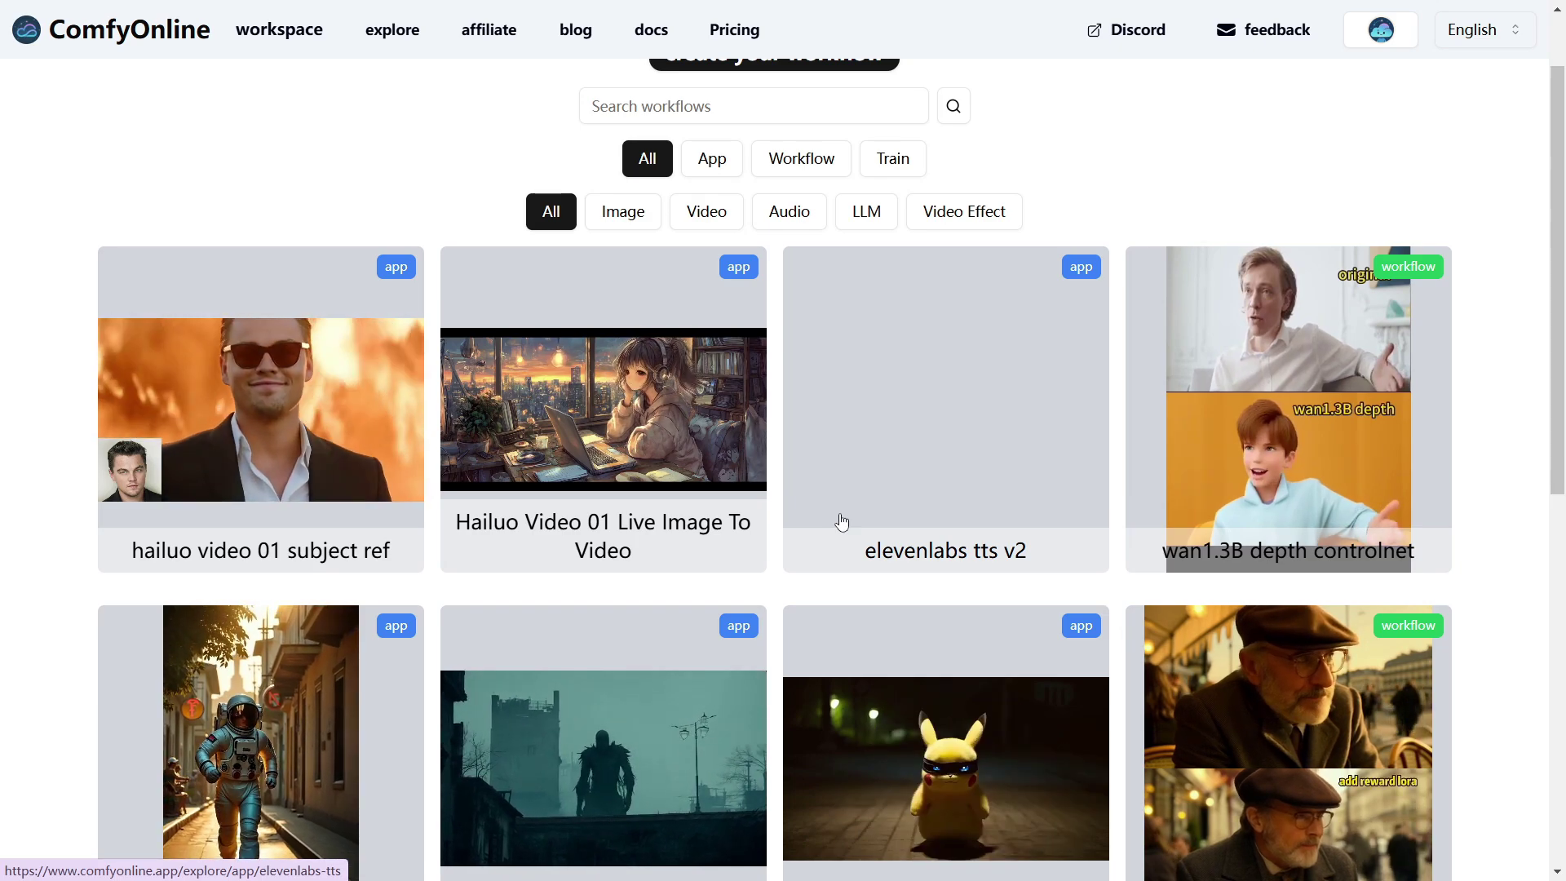
scroll(842, 520, down, 1)
scroll(841, 520, down, 1)
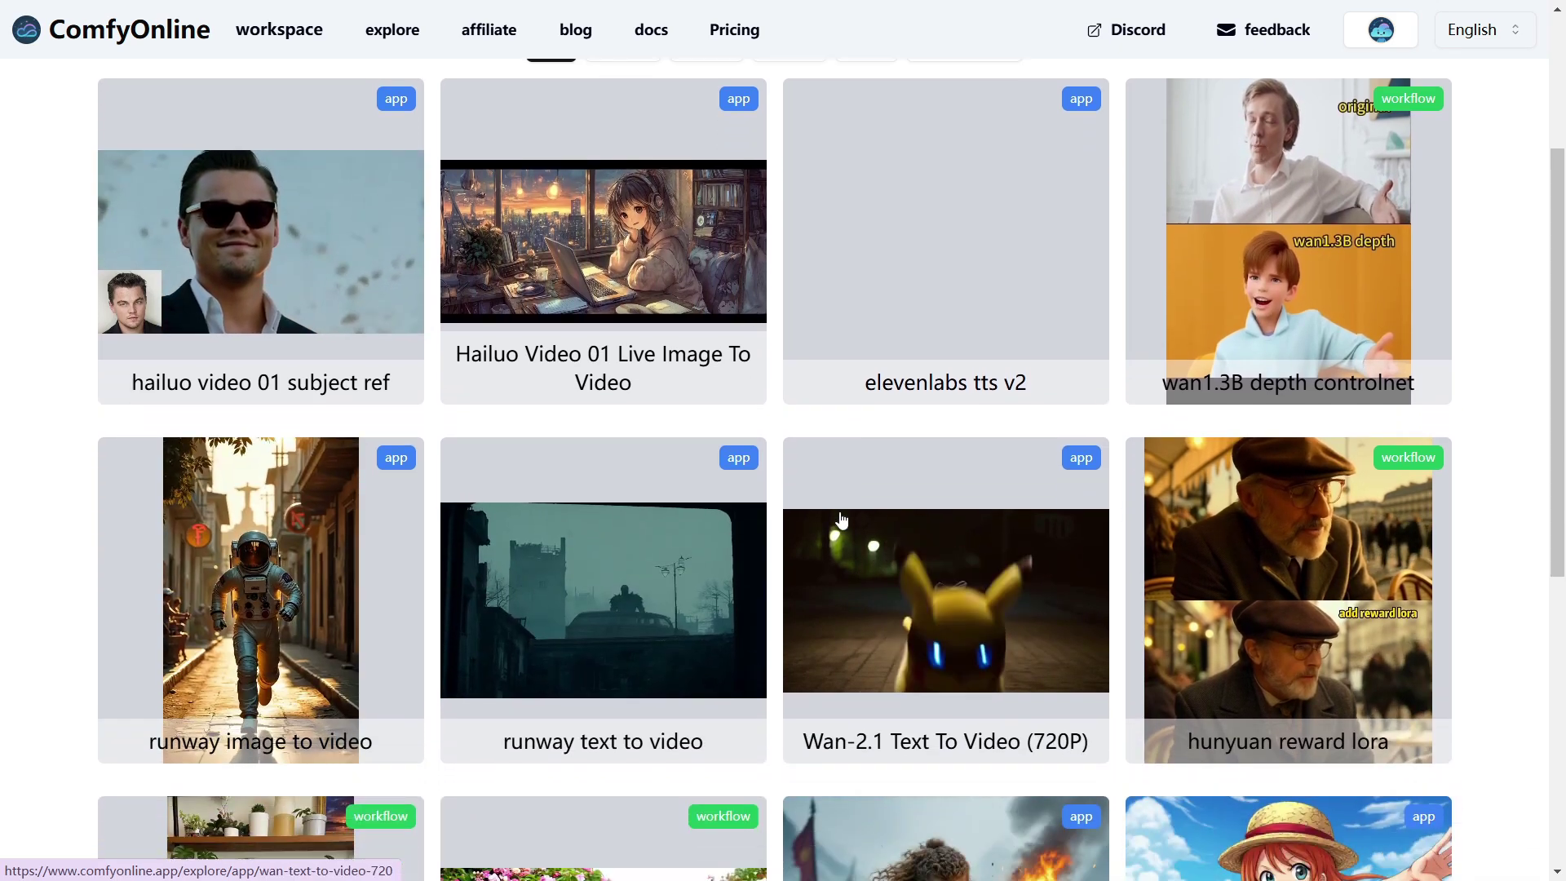
scroll(842, 519, down, 1)
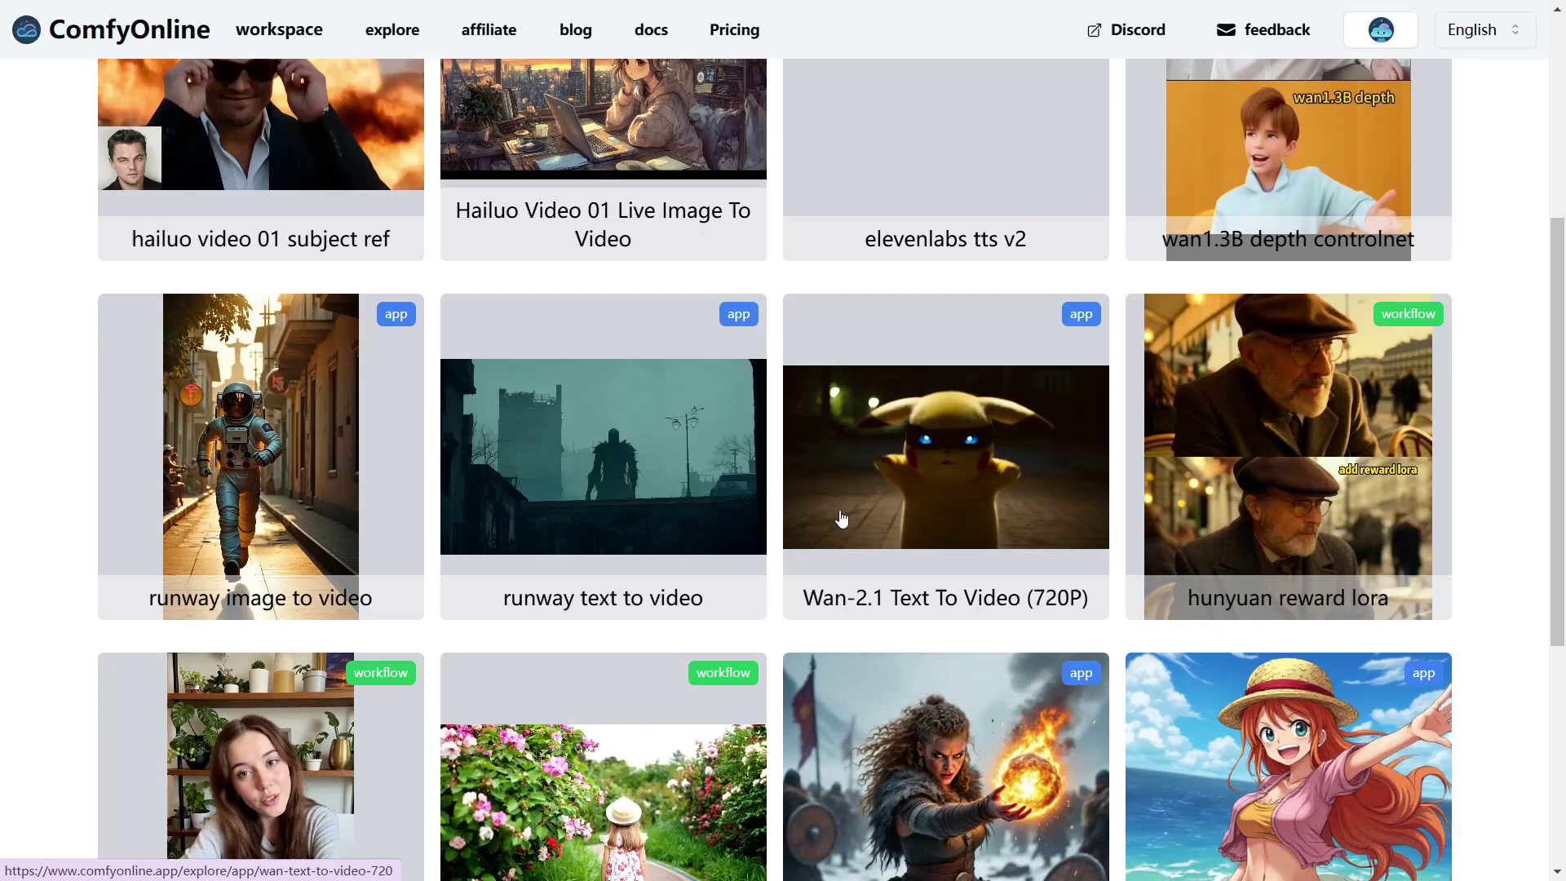
scroll(841, 519, down, 1)
scroll(842, 519, down, 3)
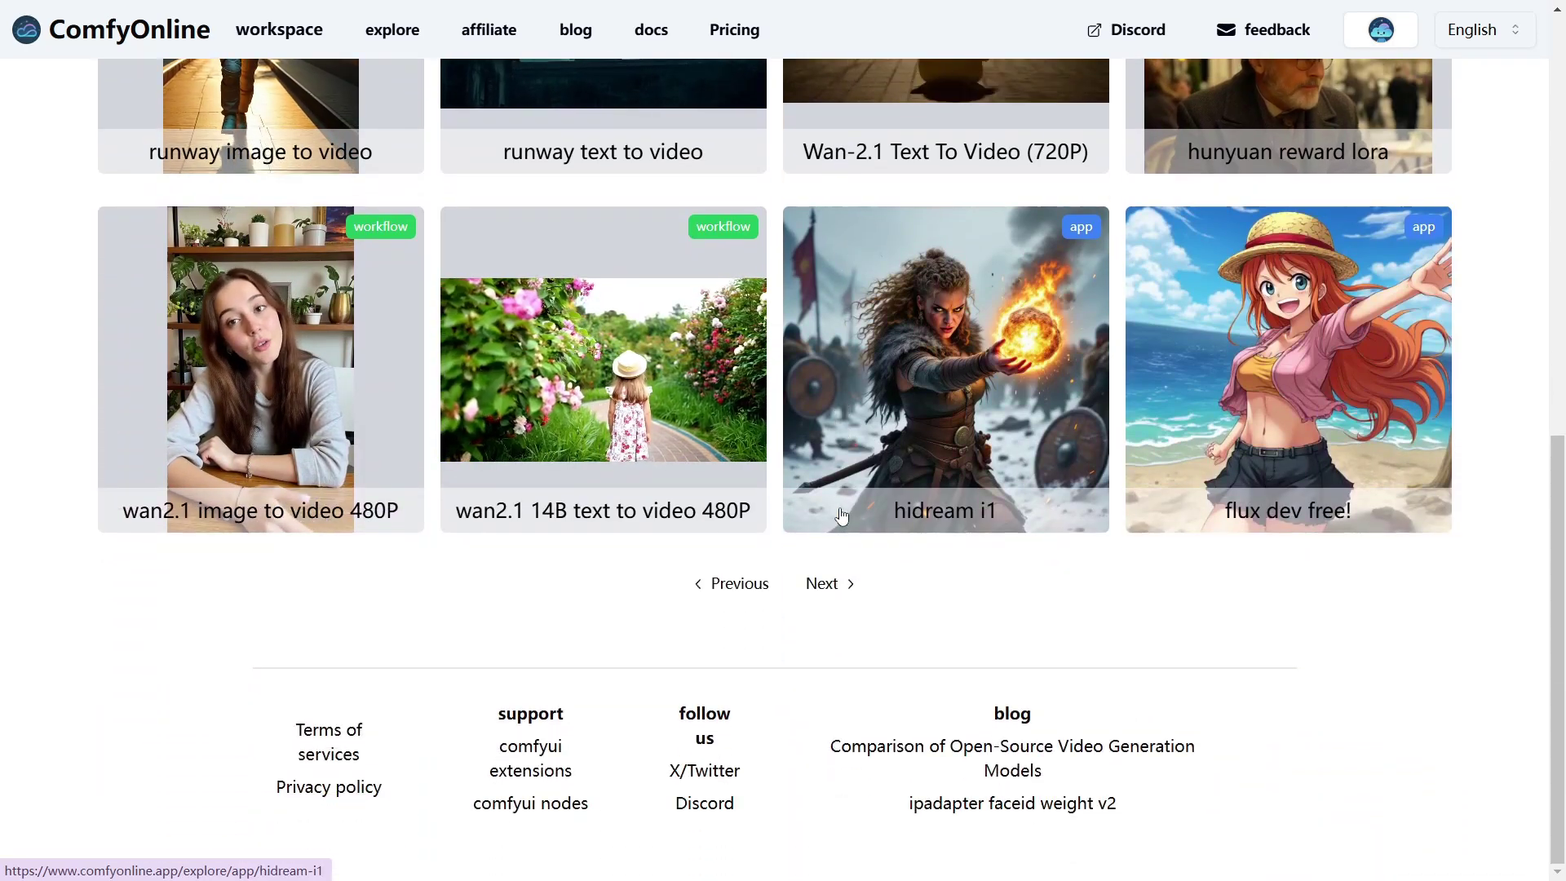